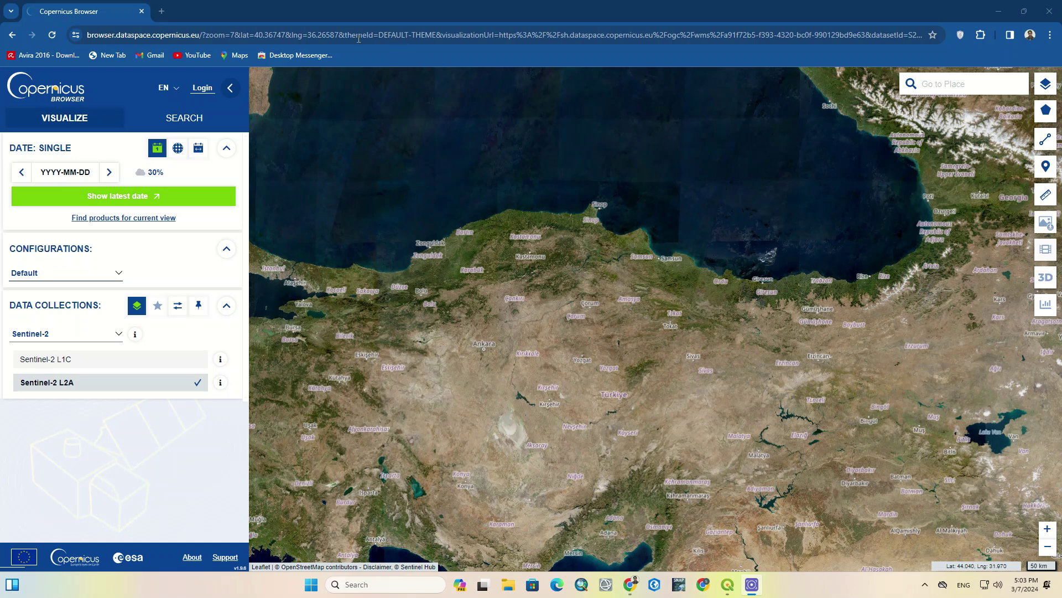
Select parts of the page's web address, such as the domain and the themeId parameter.
click(197, 34)
click(197, 39)
drag(227, 35, 87, 37)
double_click(371, 38)
click(371, 40)
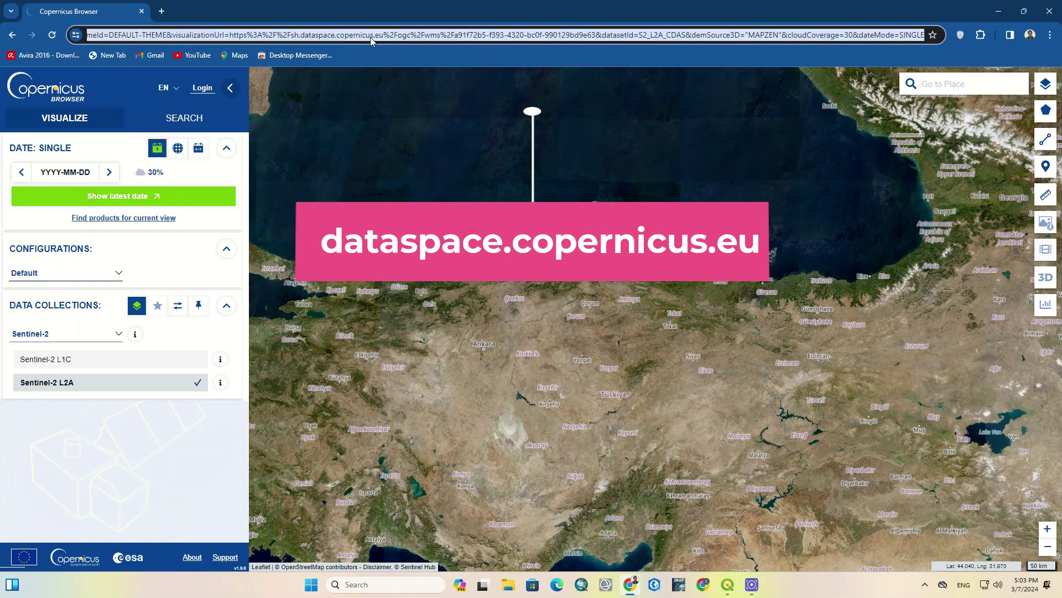
click(370, 36)
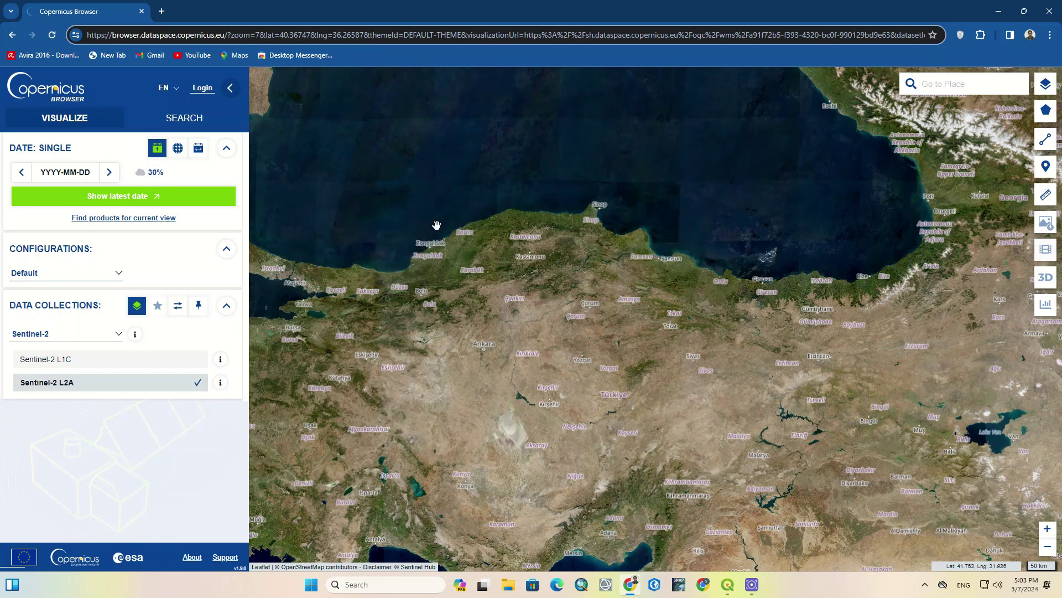
Sign in to the Copernicus Data Space account with the account e-mail and password.
click(177, 92)
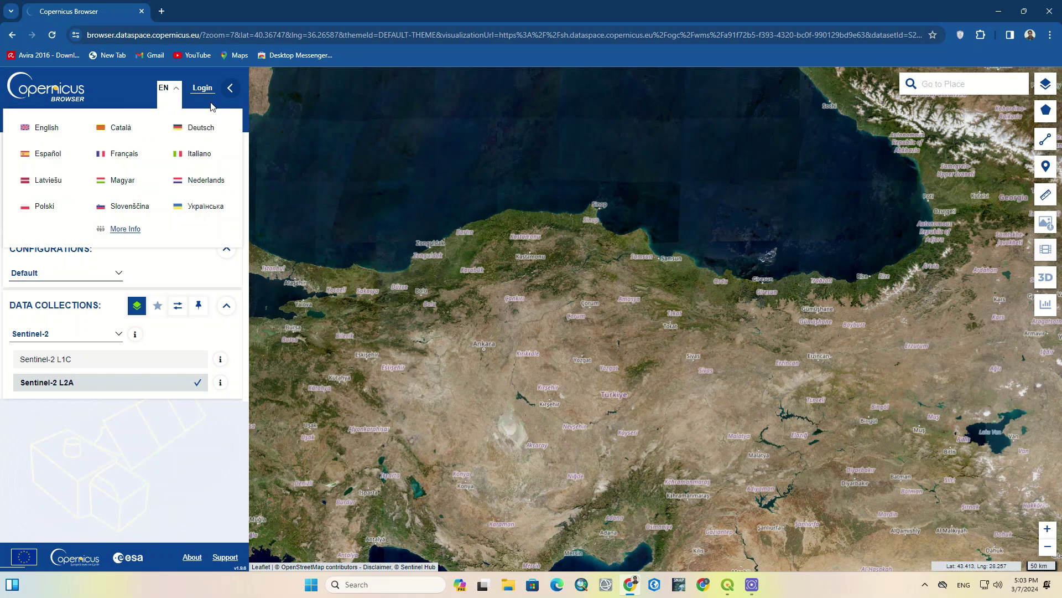
click(203, 89)
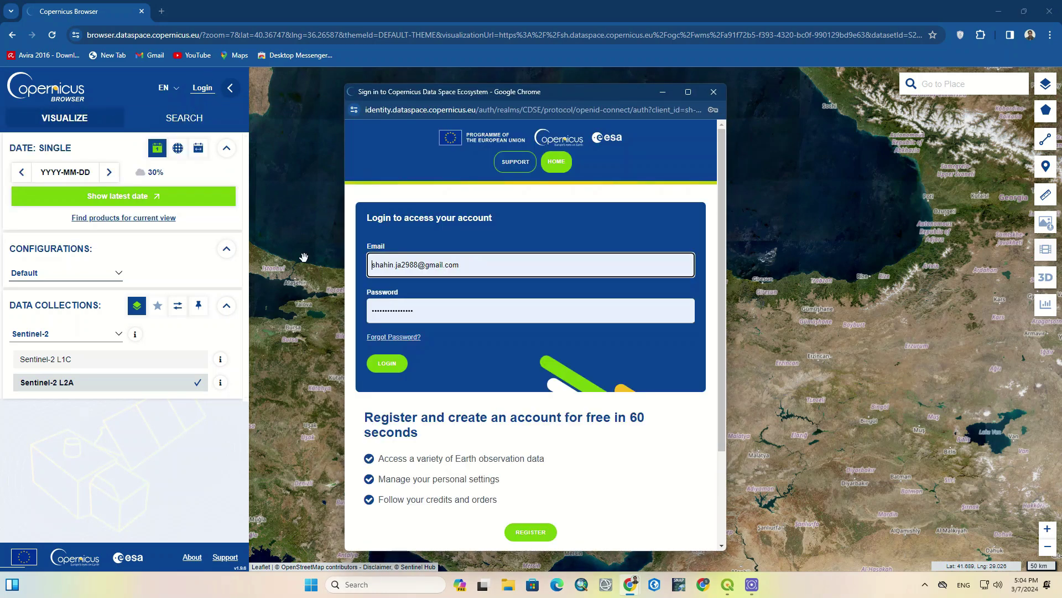
scroll(393, 368, down, 2)
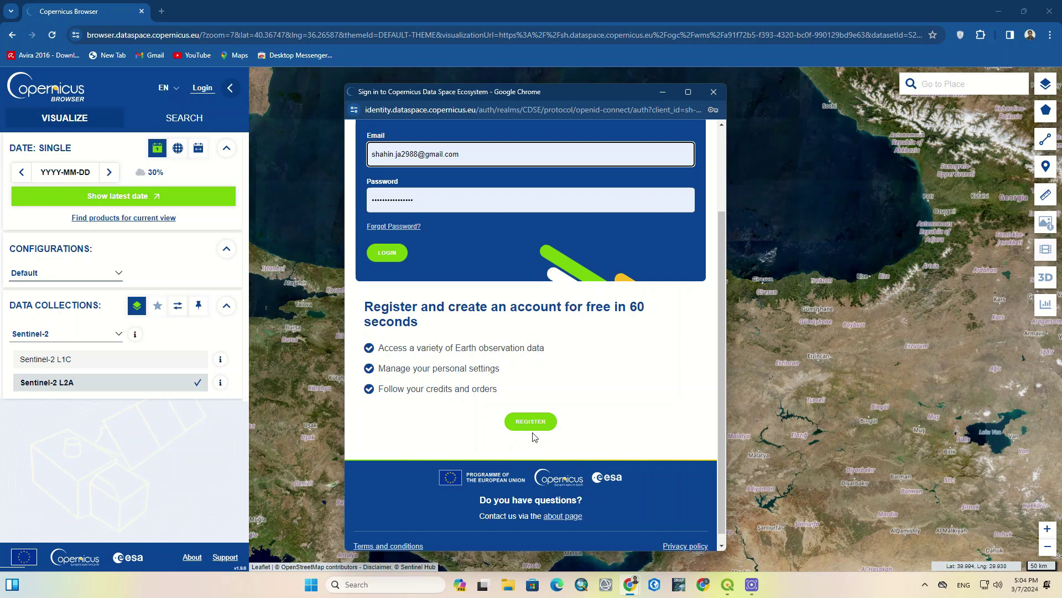
scroll(532, 437, up, 2)
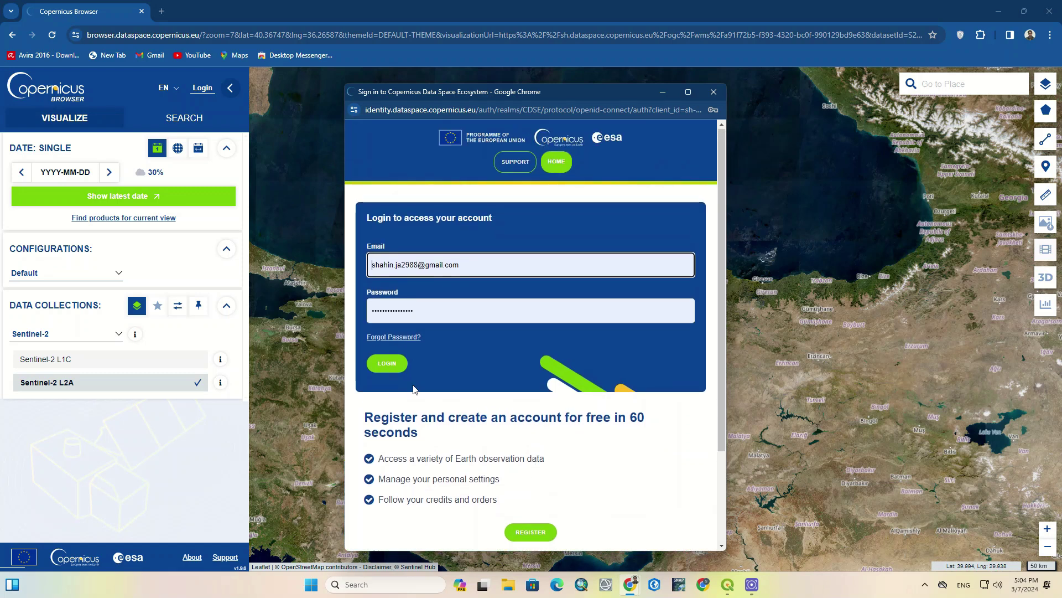
click(387, 365)
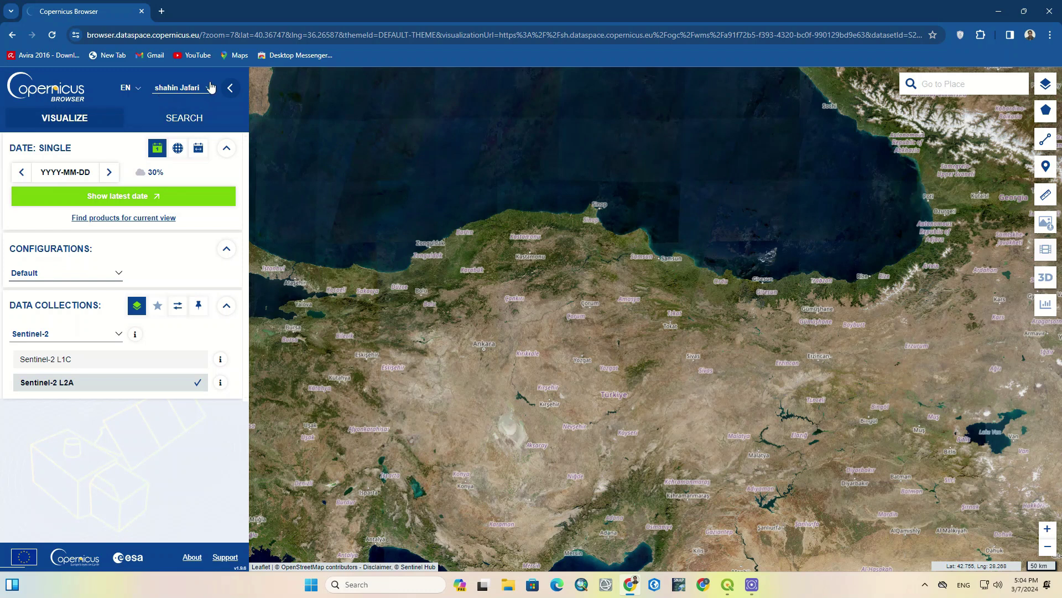
Switch to the Agriculture theme and load the Rapeseed Flowering in Mecklenburg-Vorpommern highlight.
click(163, 121)
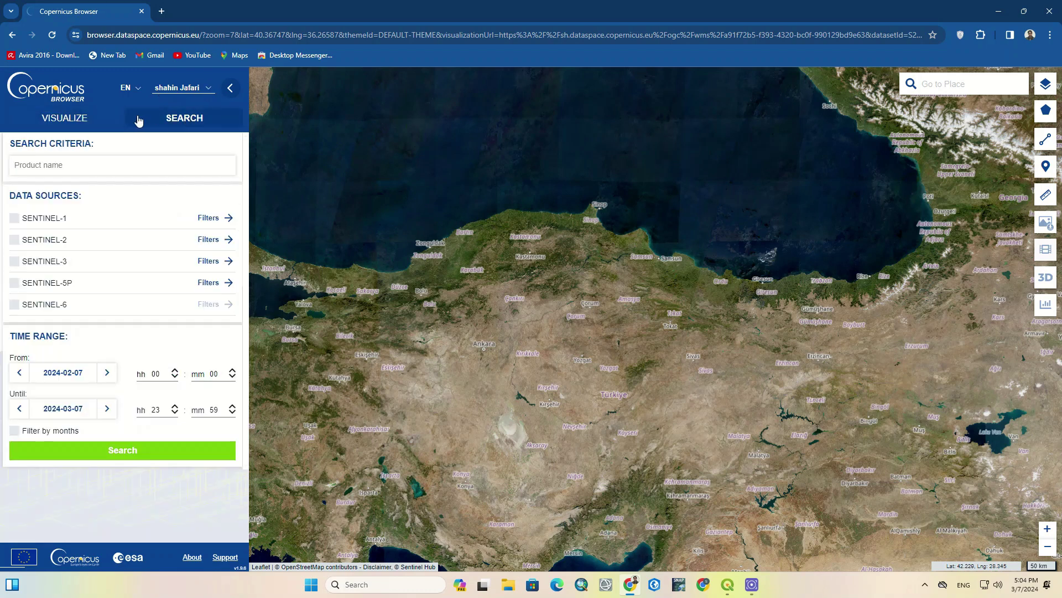
click(81, 123)
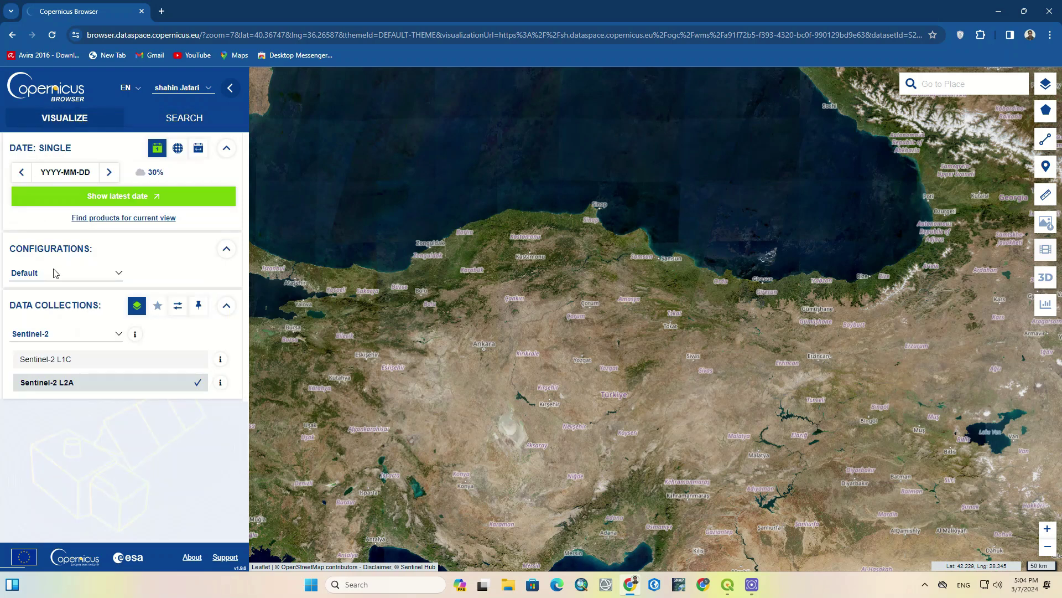
click(118, 273)
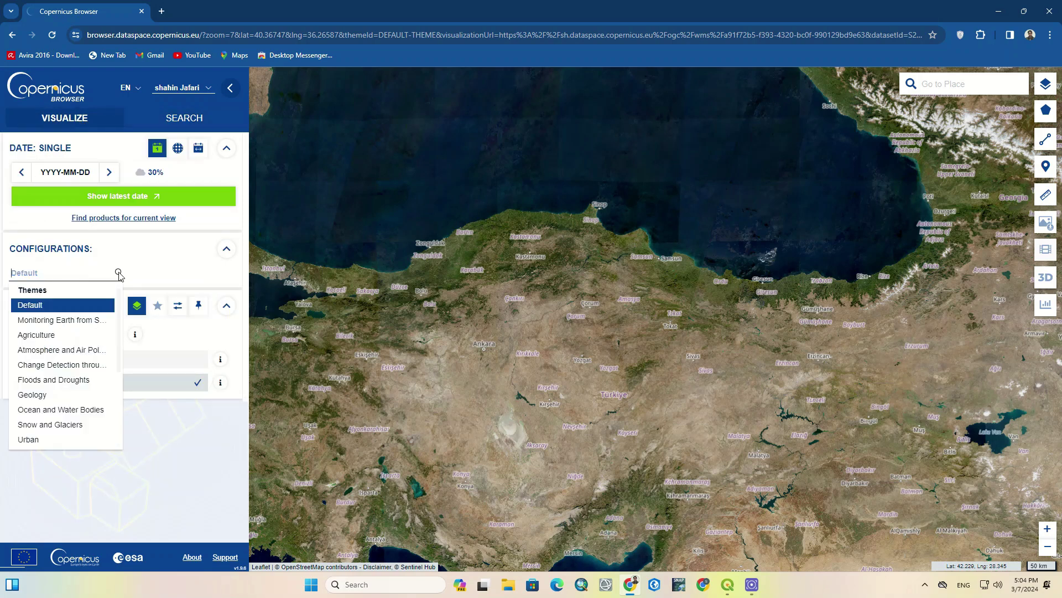
click(72, 335)
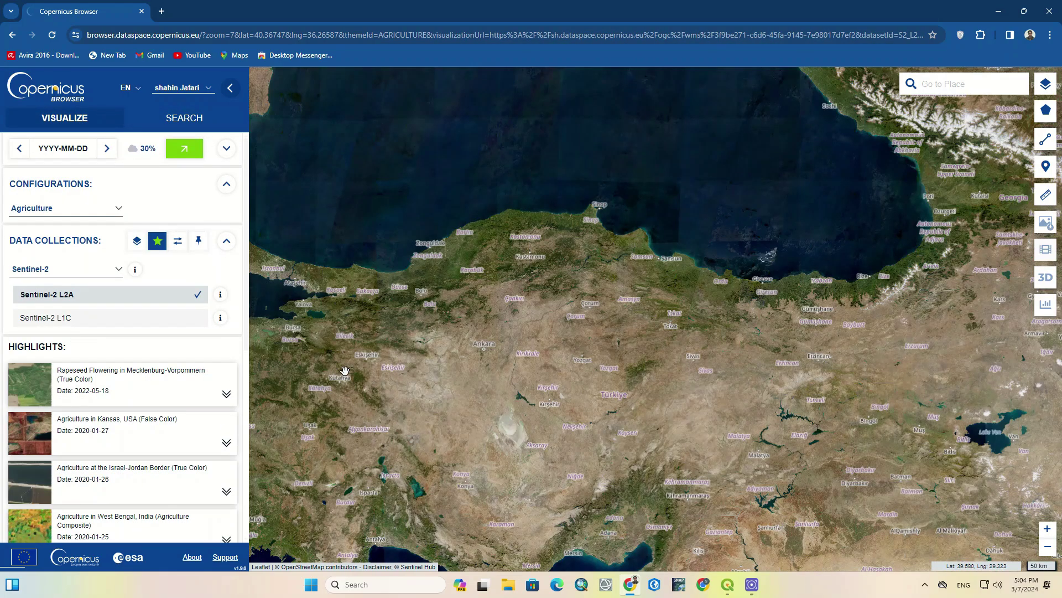
scroll(507, 324, up, 1)
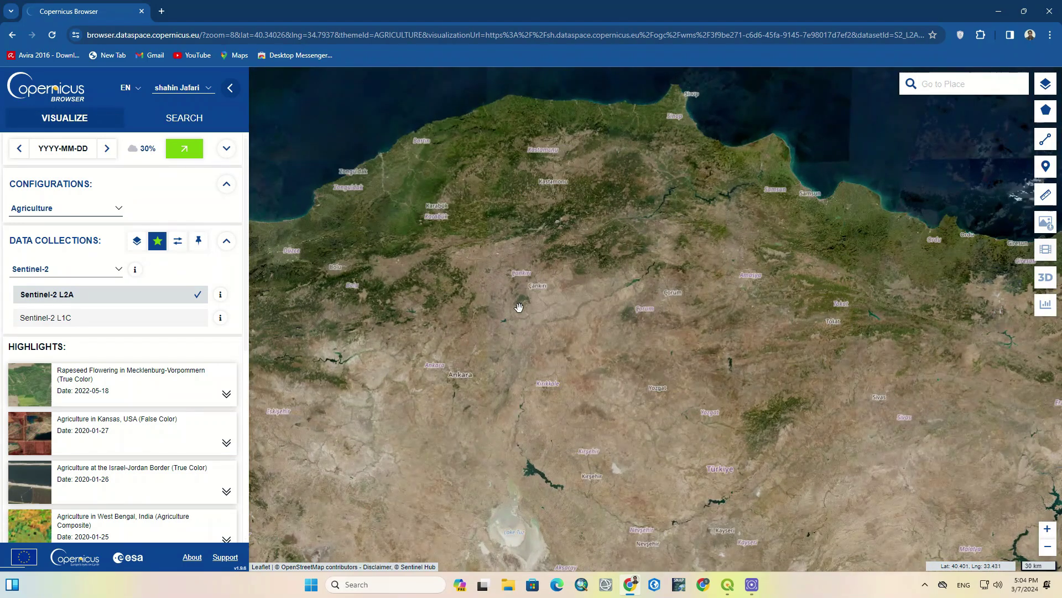
click(95, 389)
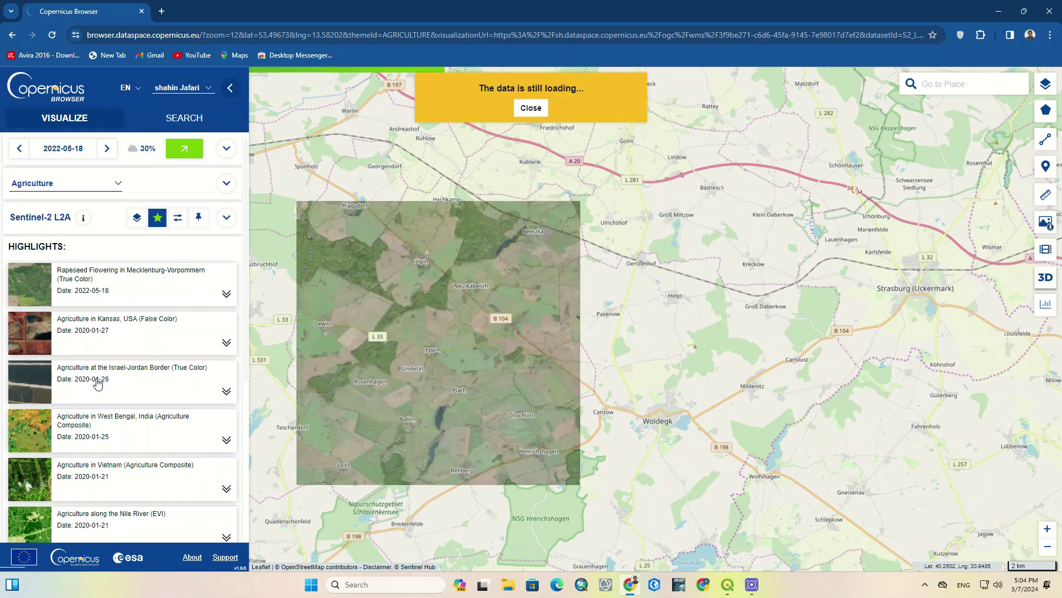
Pan the map, then load the Agriculture in Kansas, USA highlight dated 2020-01-27.
scroll(474, 316, up, 1)
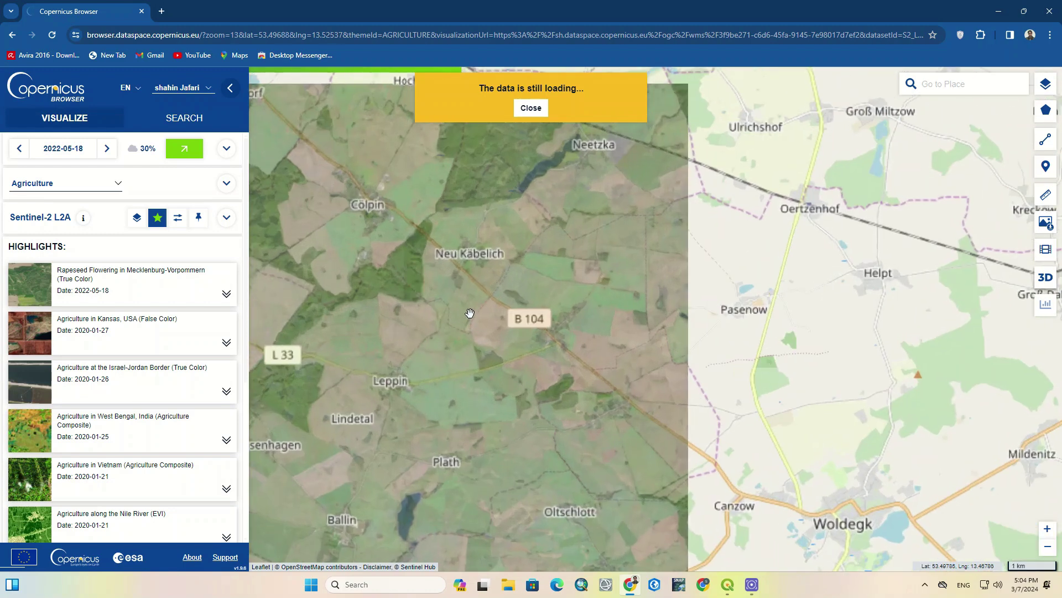
drag(439, 247, 614, 263)
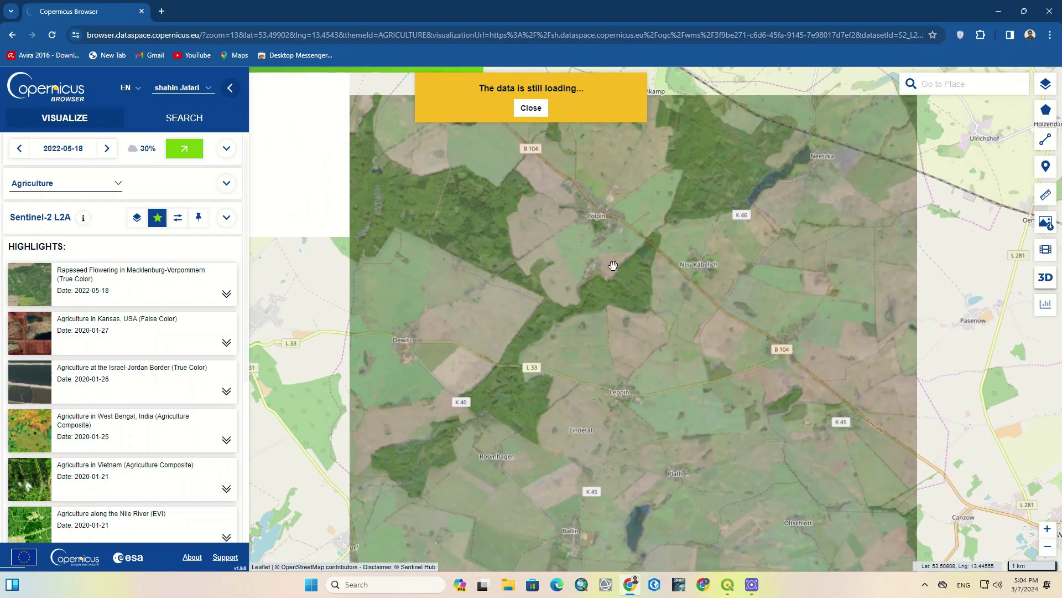
click(147, 342)
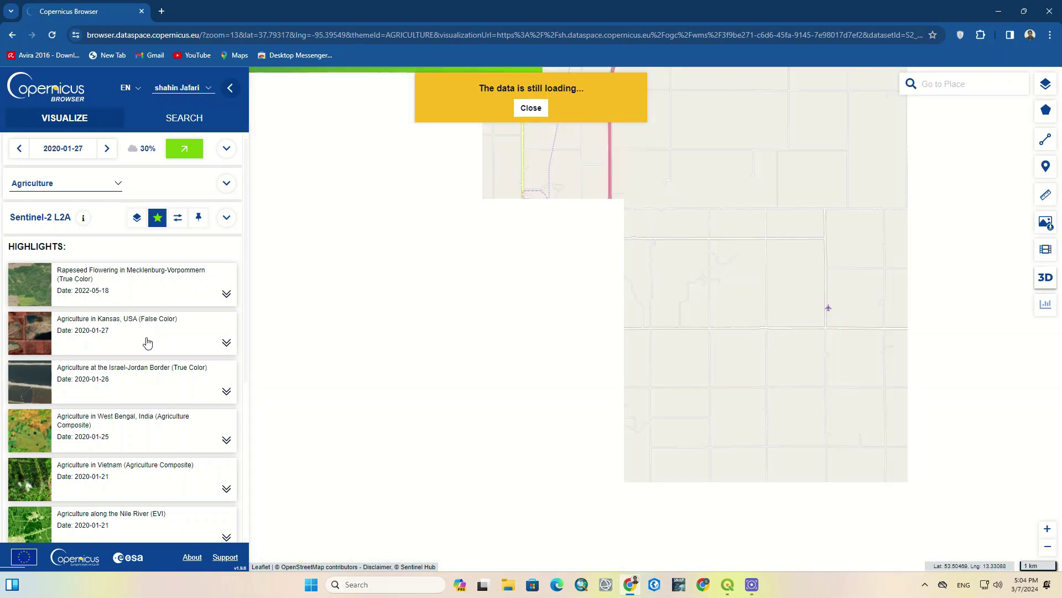
scroll(148, 342, down, 5)
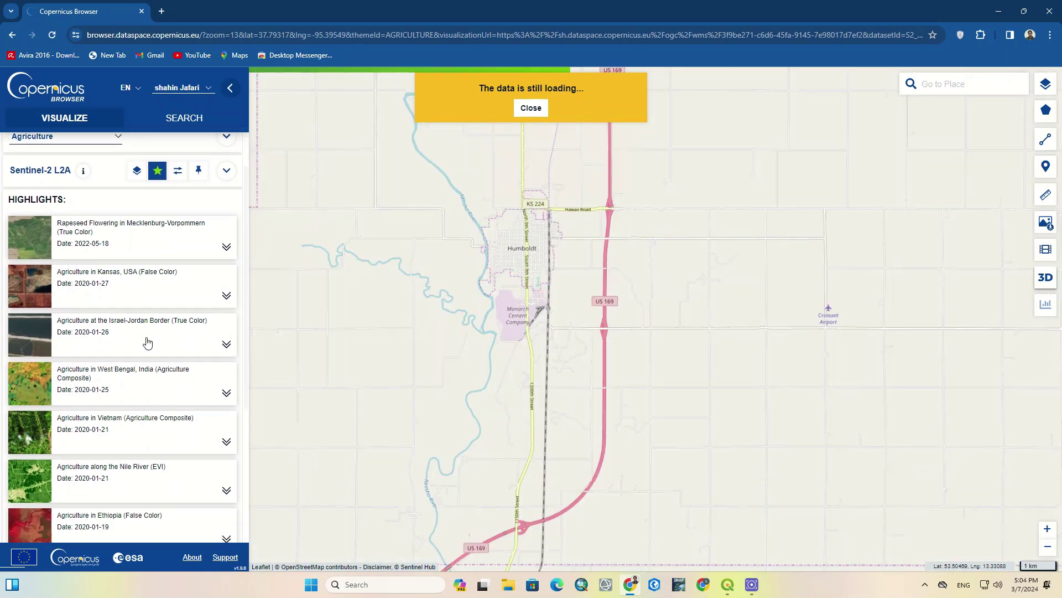
scroll(148, 342, up, 7)
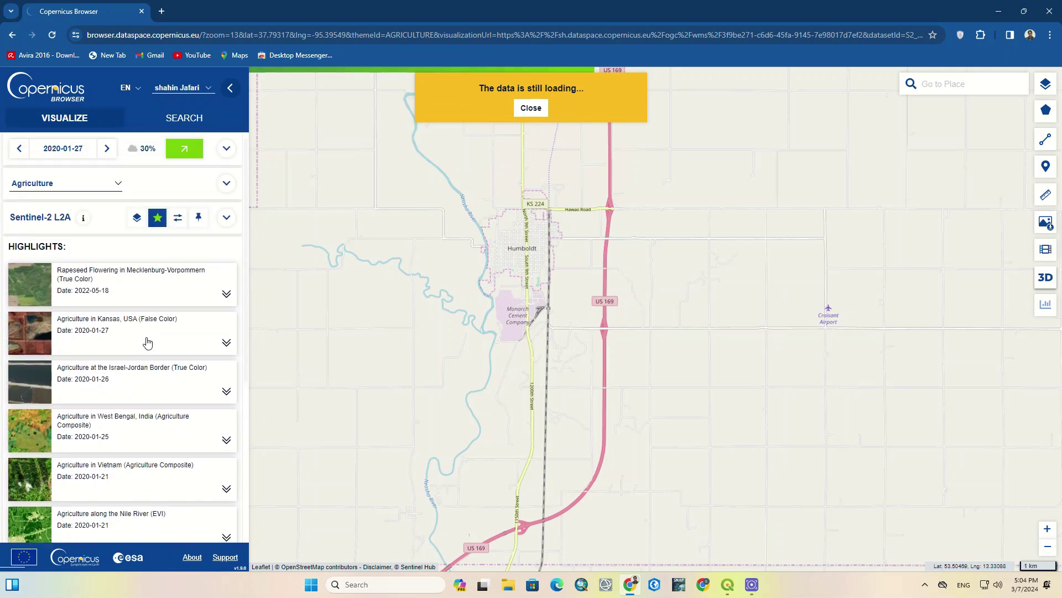
click(92, 191)
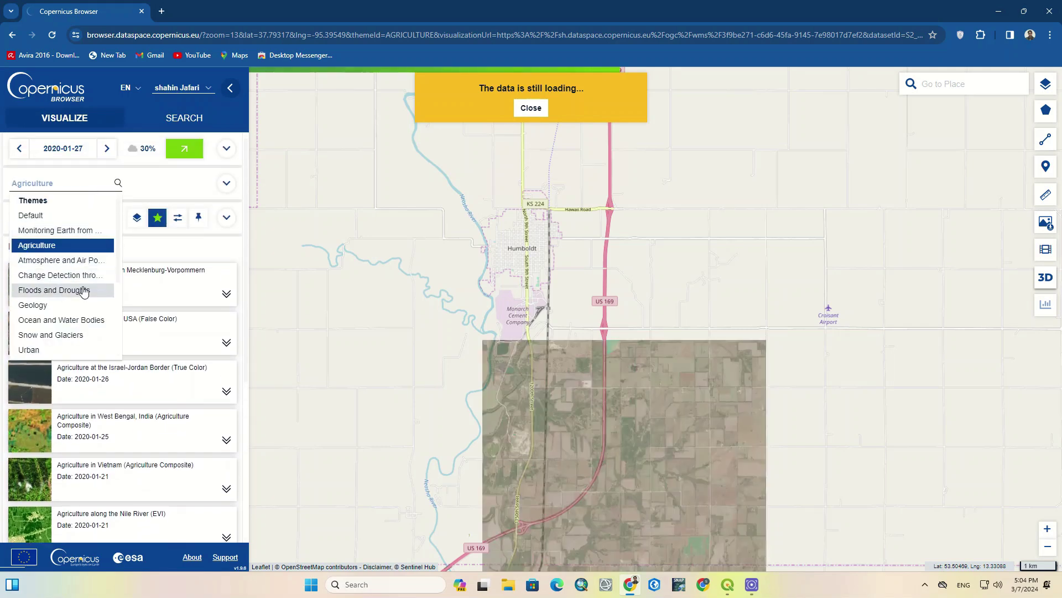
Pick the Urban theme, load the Amsterdam, Netherlands 2019-12-27 Sentinel-2 L2A highlight, and expand Configurations.
click(62, 349)
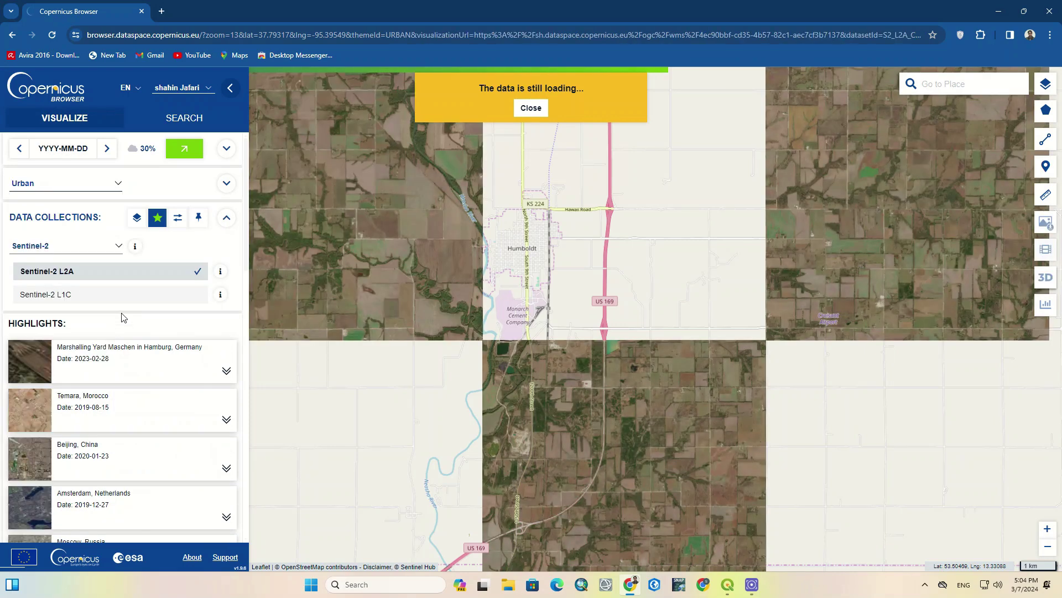
scroll(119, 343, down, 2)
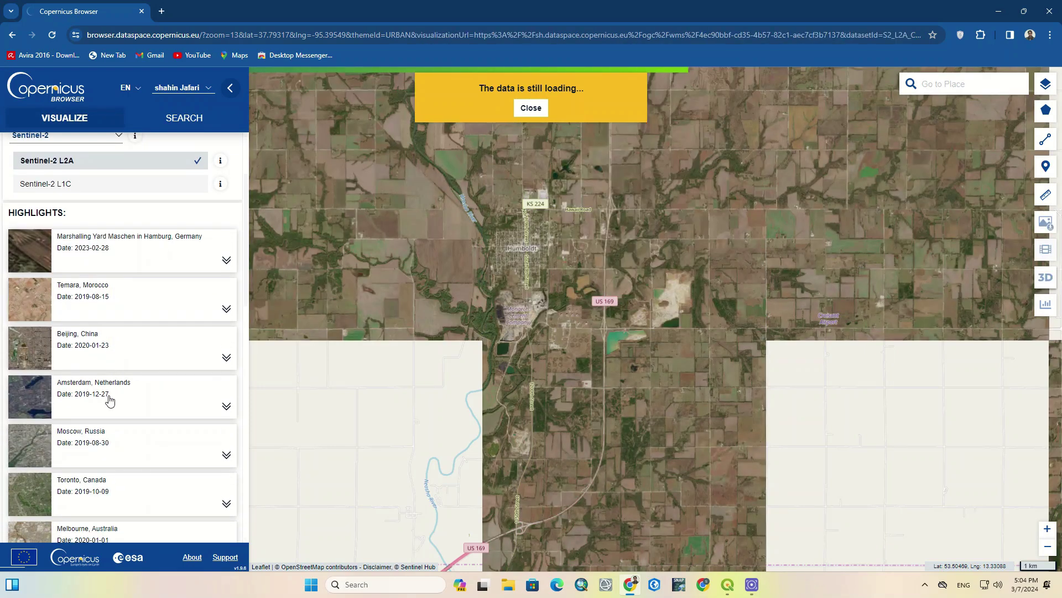
click(141, 396)
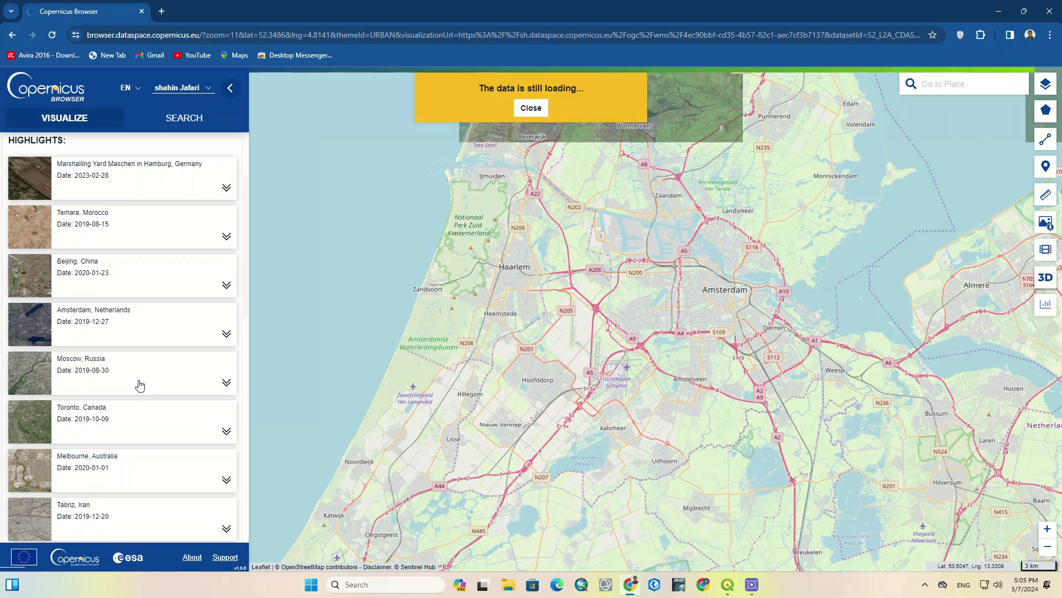
scroll(140, 386, up, 2)
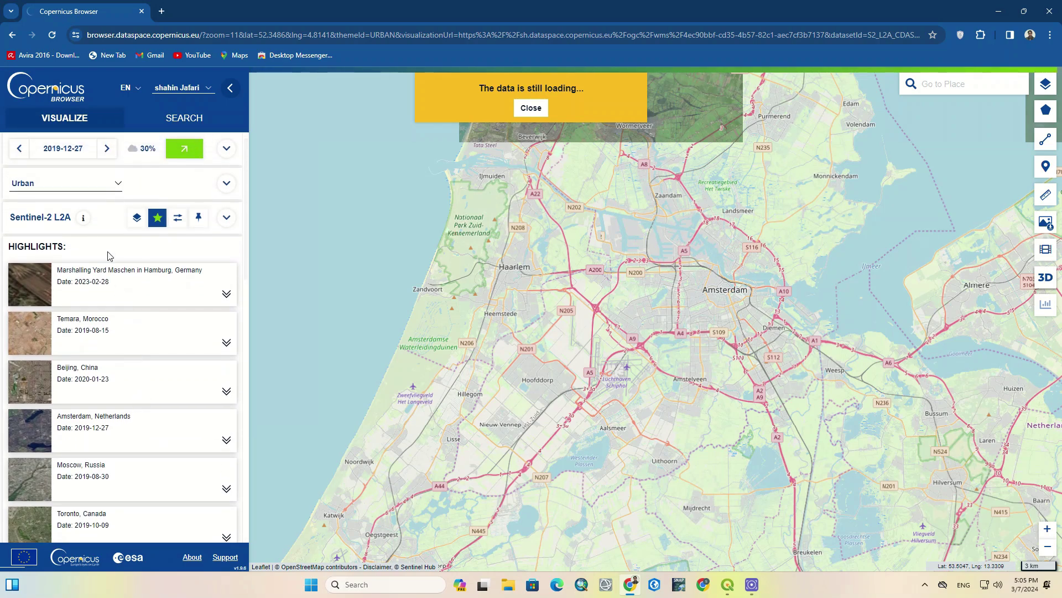
click(227, 183)
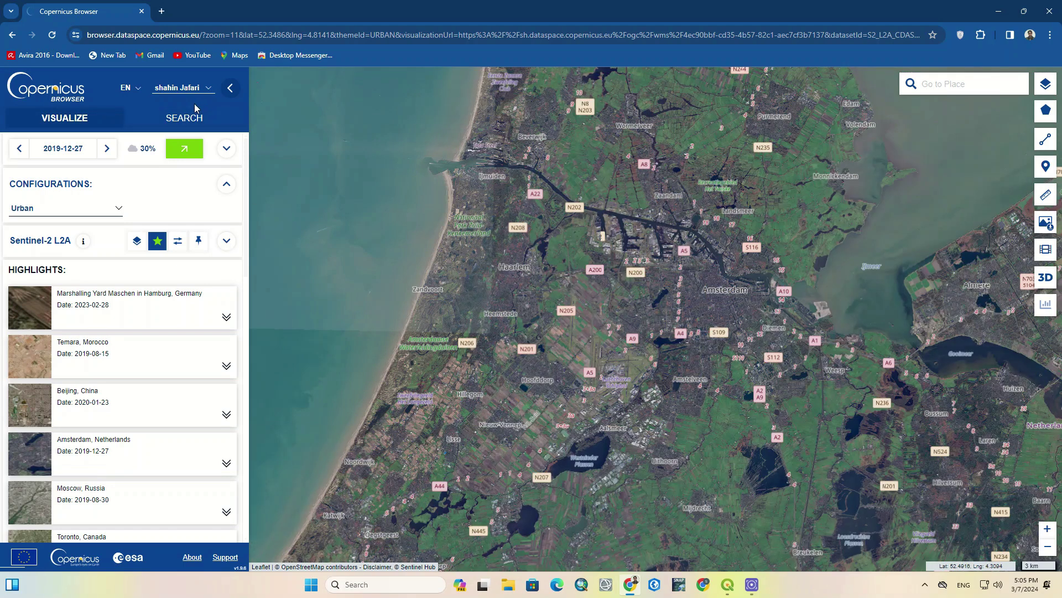
Show the search criteria, try OpenStreetMap then restore the Sentinel-2 Mosaic basemap, and centre Amsterdam.
click(183, 121)
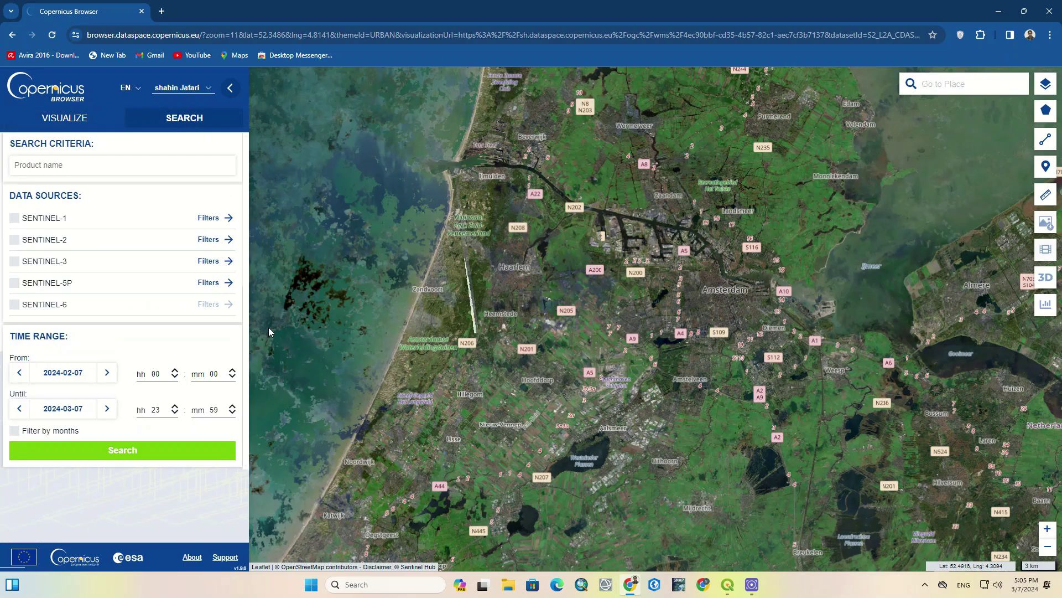
scroll(360, 293, down, 1)
mouse_move(1045, 89)
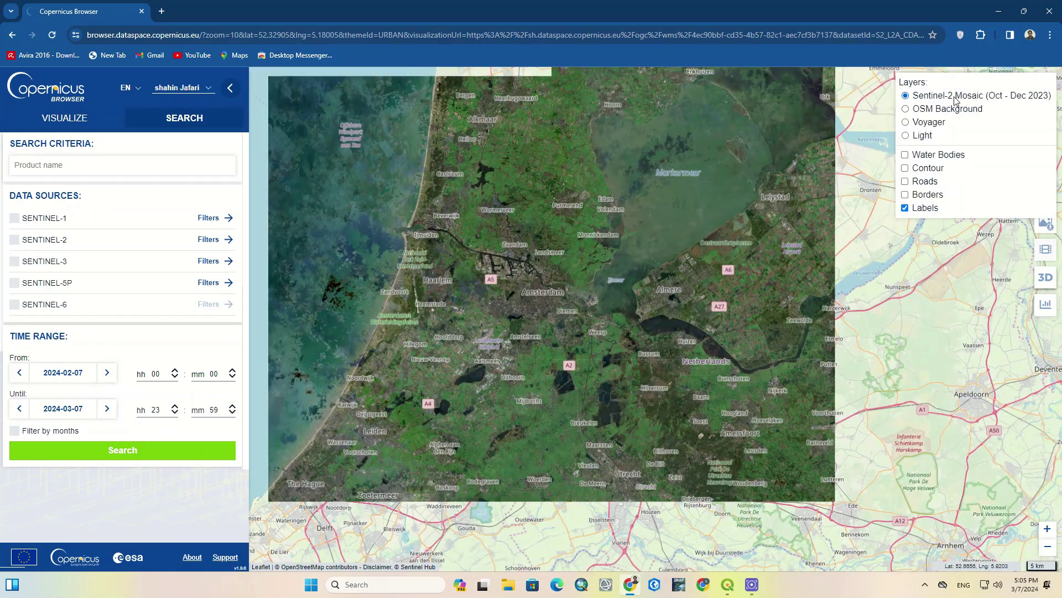
click(921, 109)
click(918, 97)
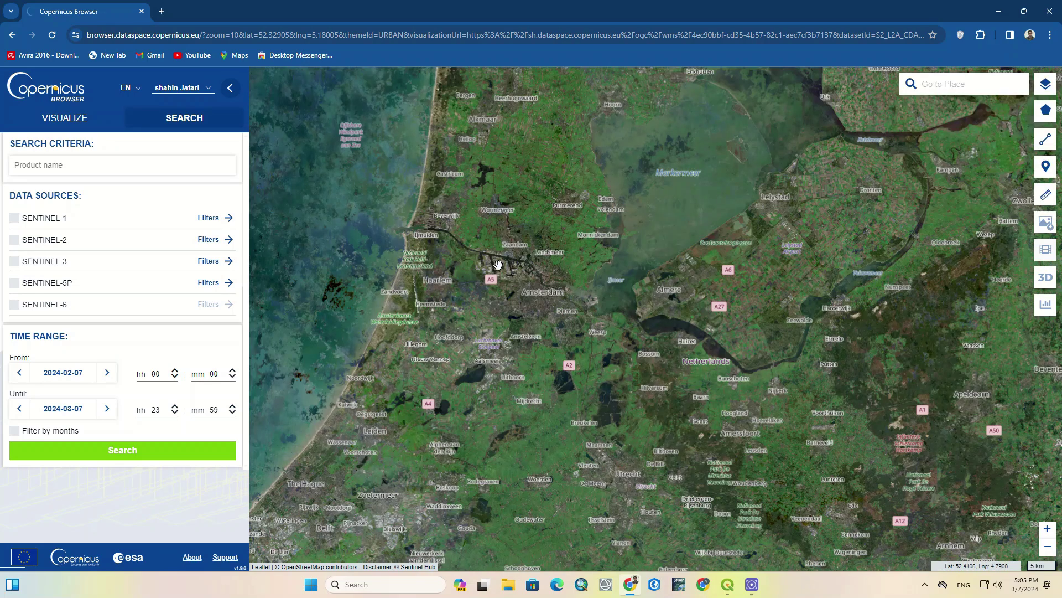
scroll(505, 268, up, 1)
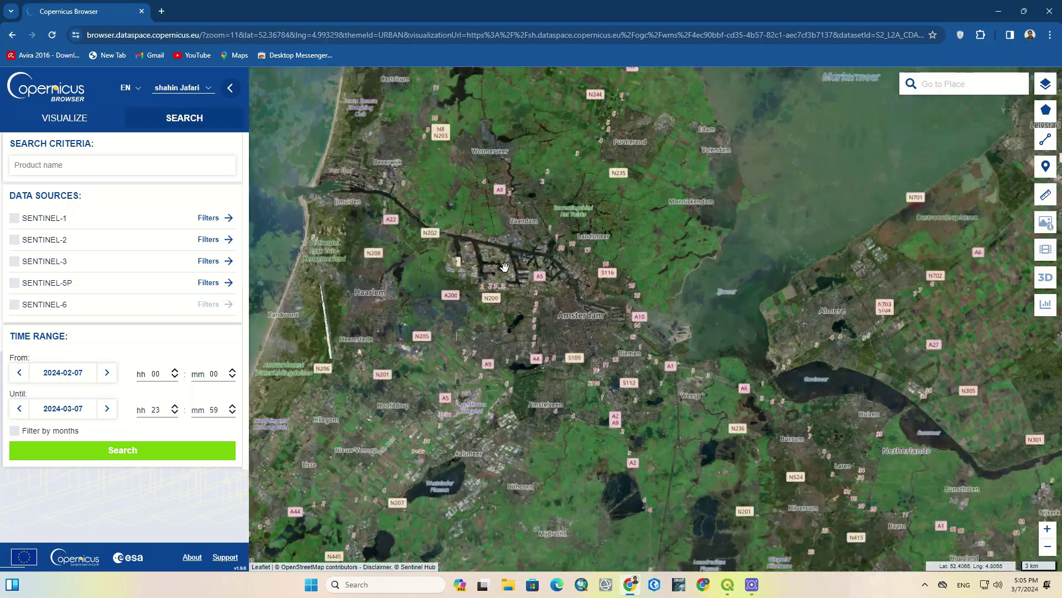
drag(470, 237, 582, 303)
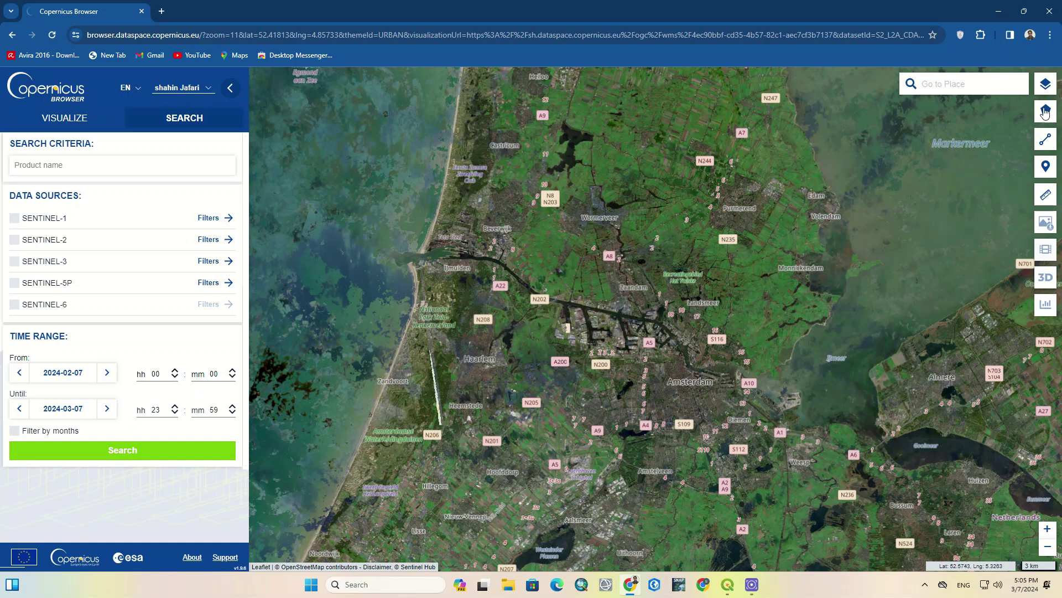
Draw a 366.44 km² rectangle around Amsterdam and tick SENTINEL-2 under Data Sources.
click(1022, 112)
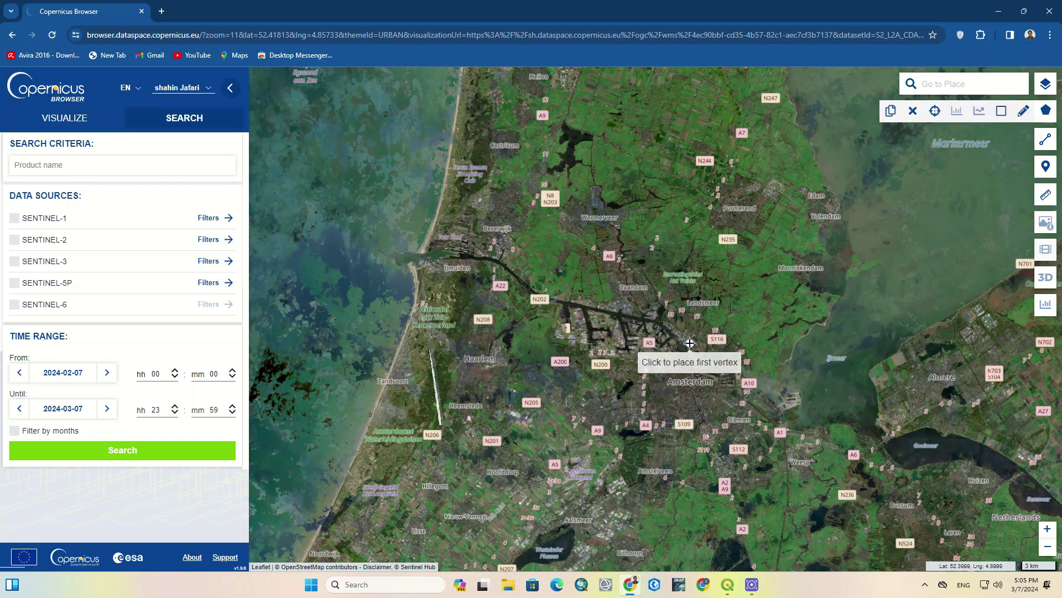
click(503, 122)
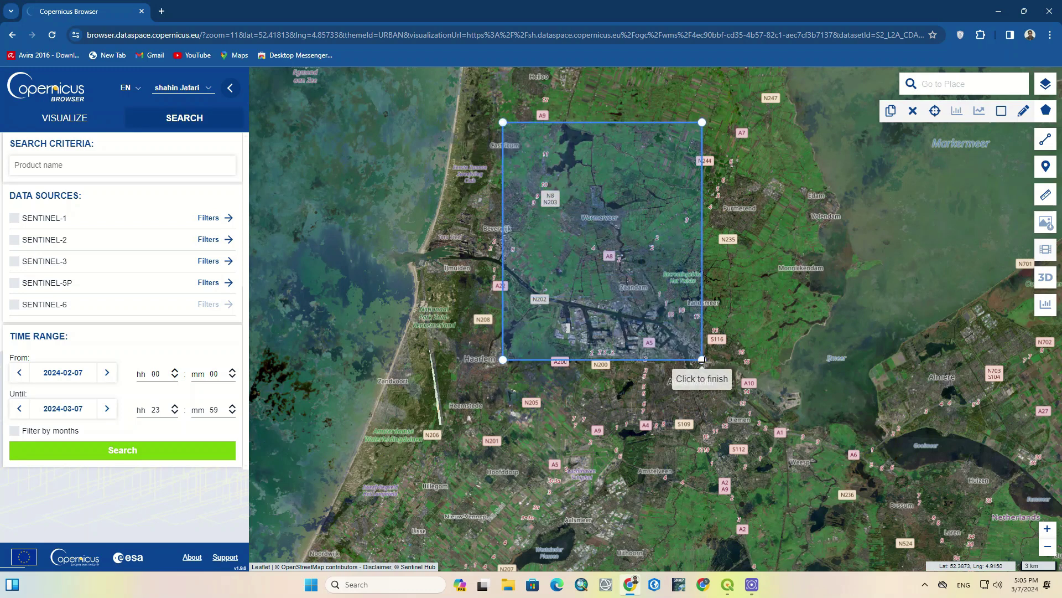
click(712, 369)
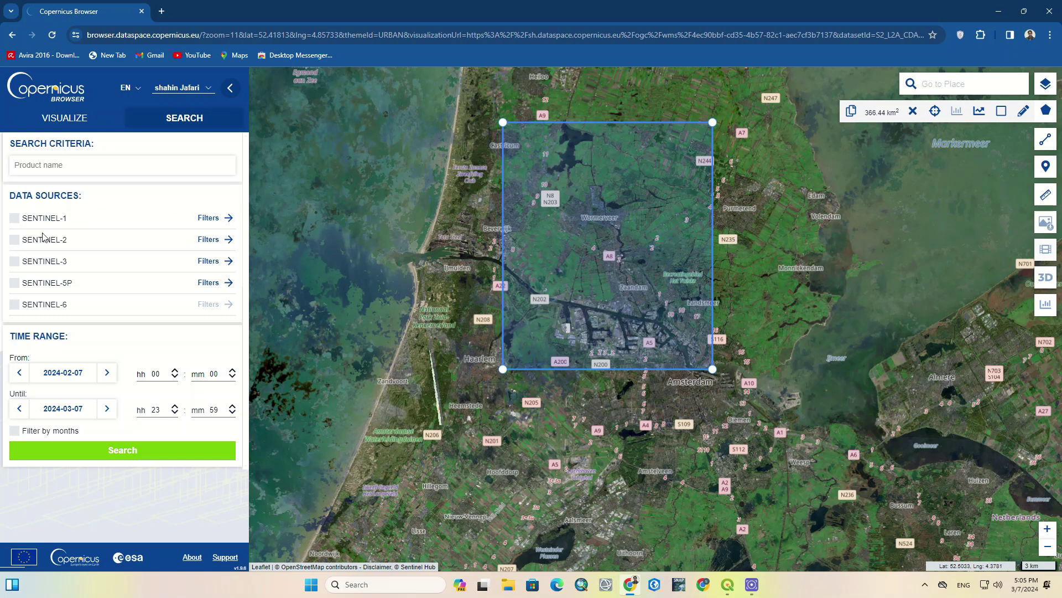
click(15, 241)
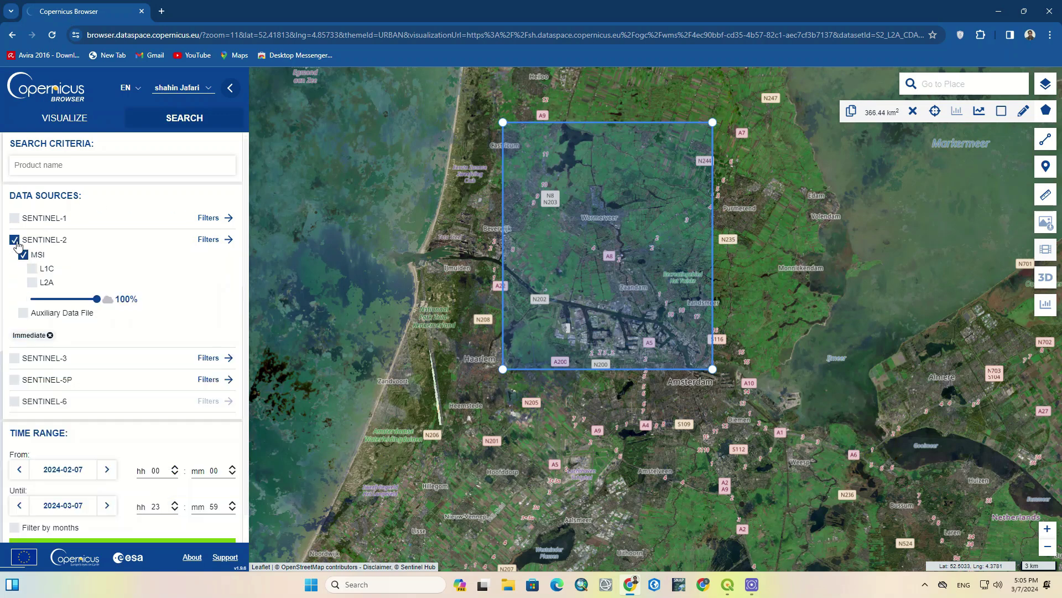
Restrict the Sentinel-2 filters to L2A with a maximum cloud cover of 75%.
click(227, 239)
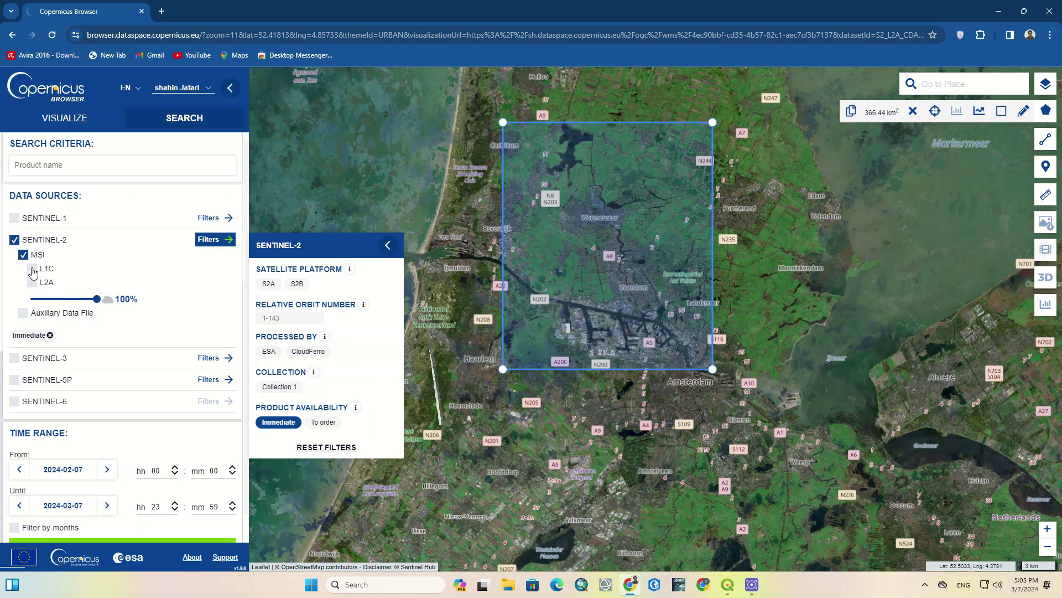
click(32, 283)
drag(96, 299, 80, 299)
Change the From date to 2024-01-01 and run the search.
scroll(100, 301, down, 2)
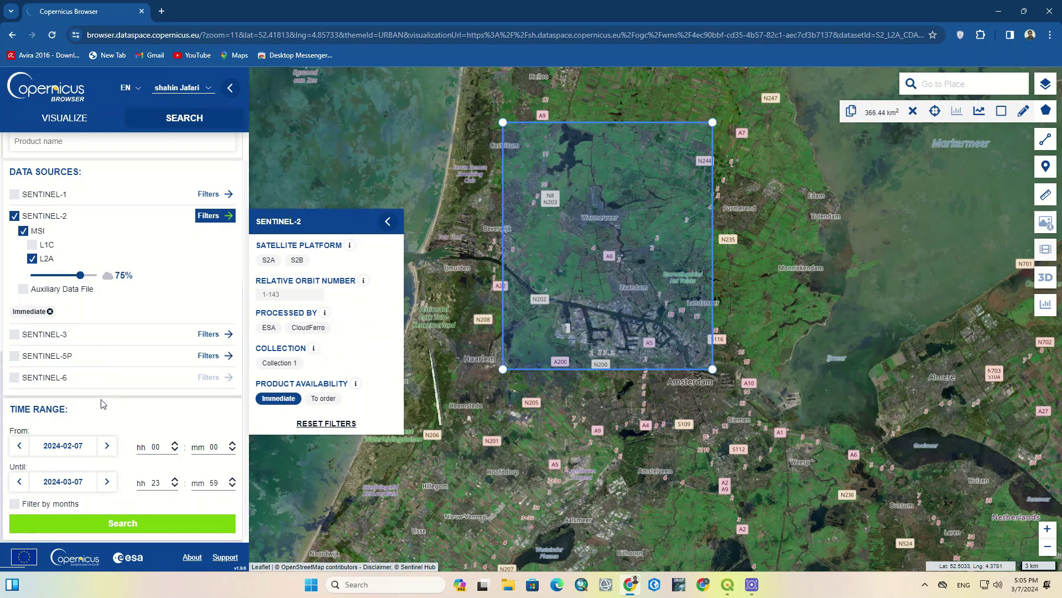
click(69, 447)
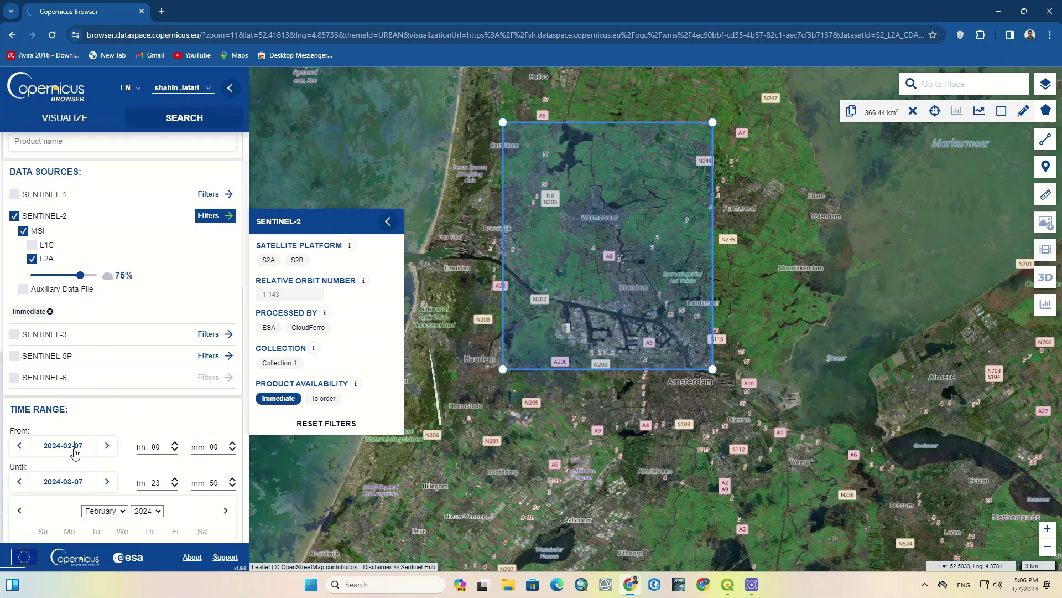
click(74, 448)
key(BackSpace)
text(1)
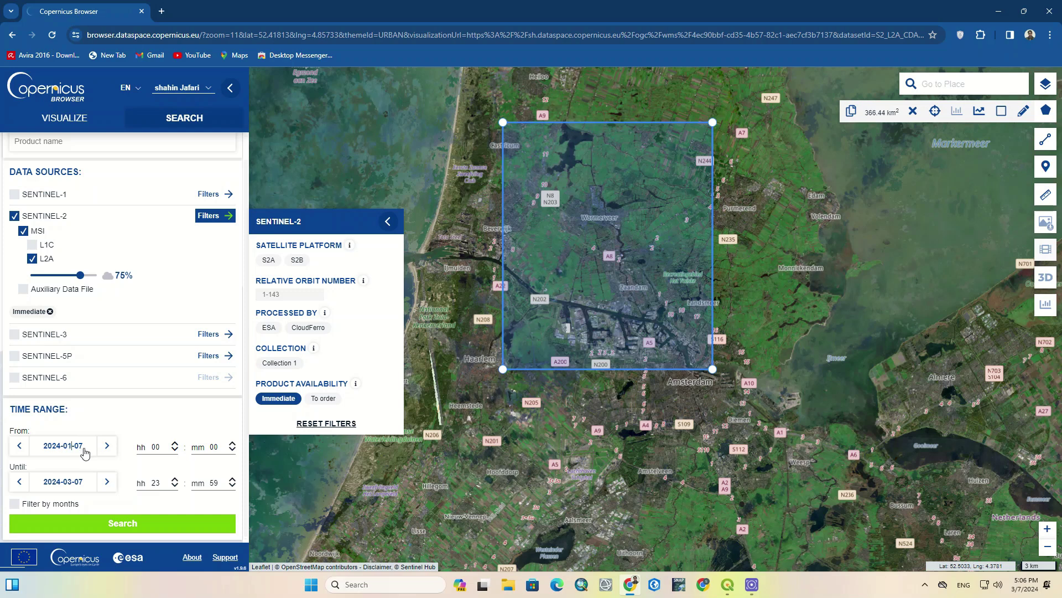
click(88, 452)
key(BackSpace)
text(1)
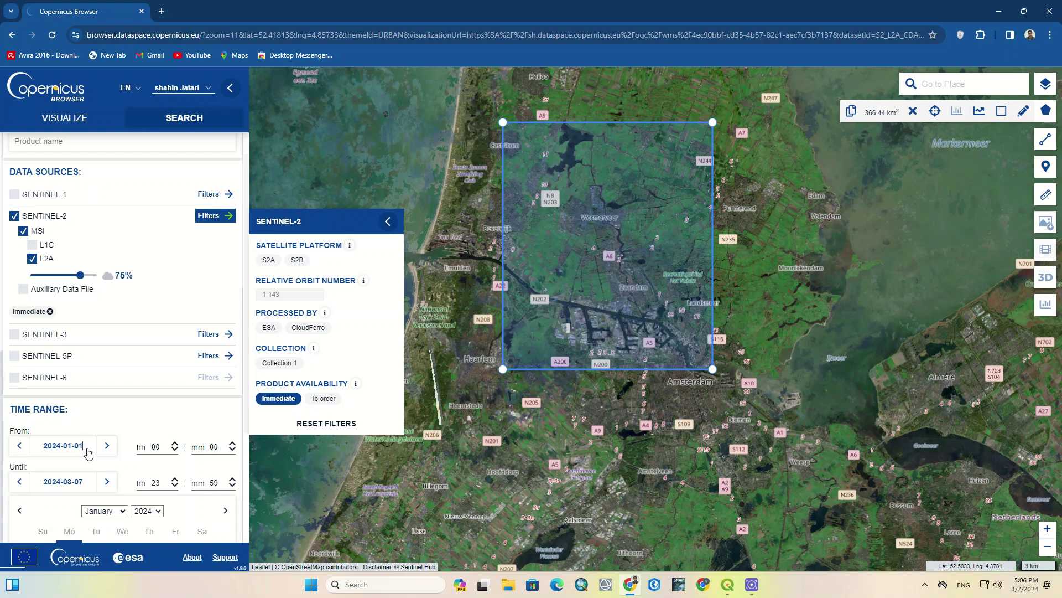
scroll(103, 433, down, 3)
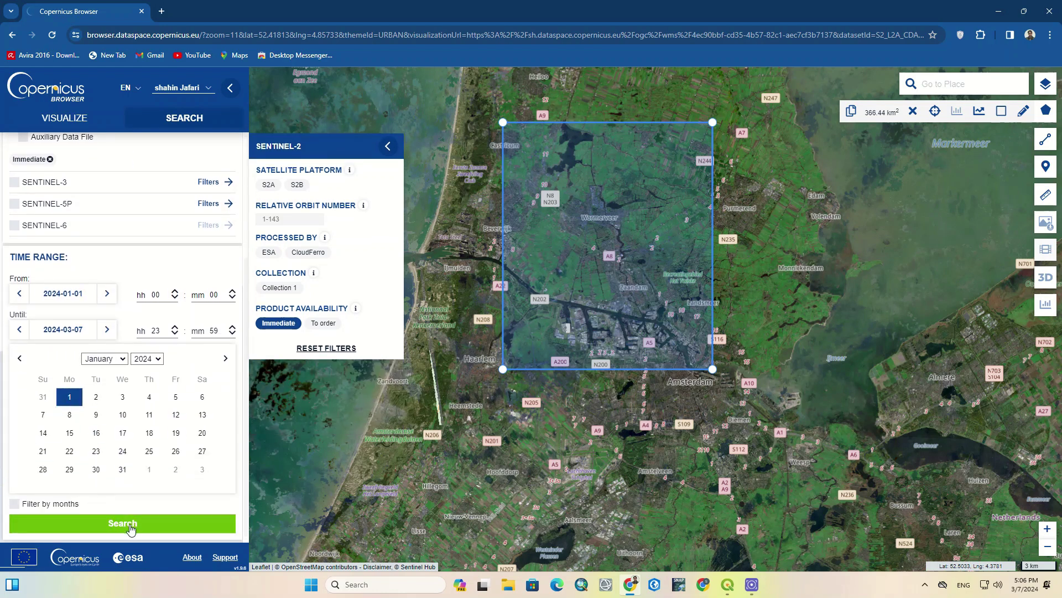
click(192, 522)
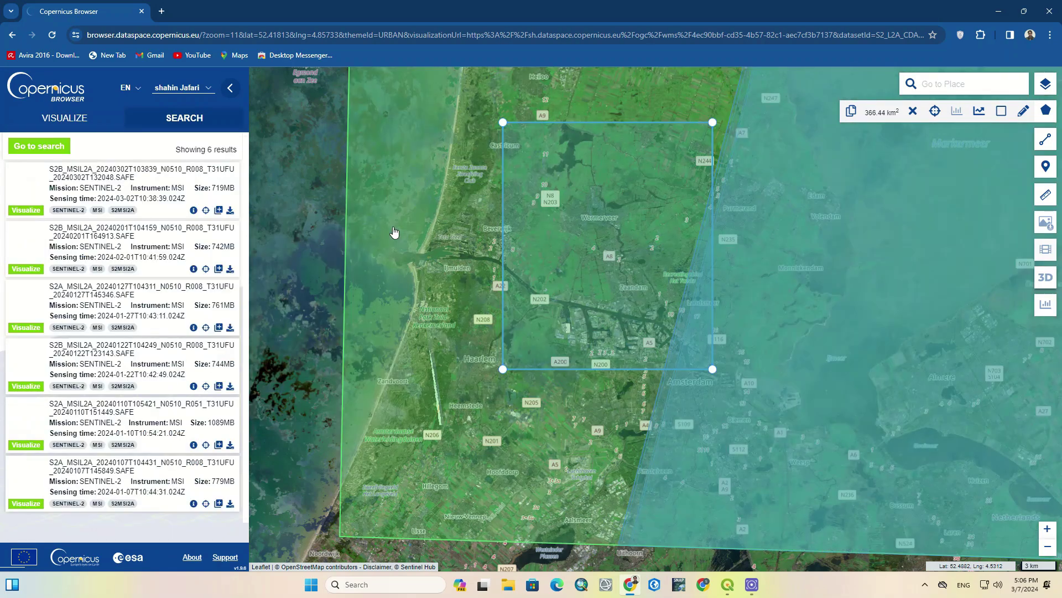
Zoom out, check the six overlapping results, and isolate the 2024-01-10 scene on the left footprint.
scroll(386, 407, down, 1)
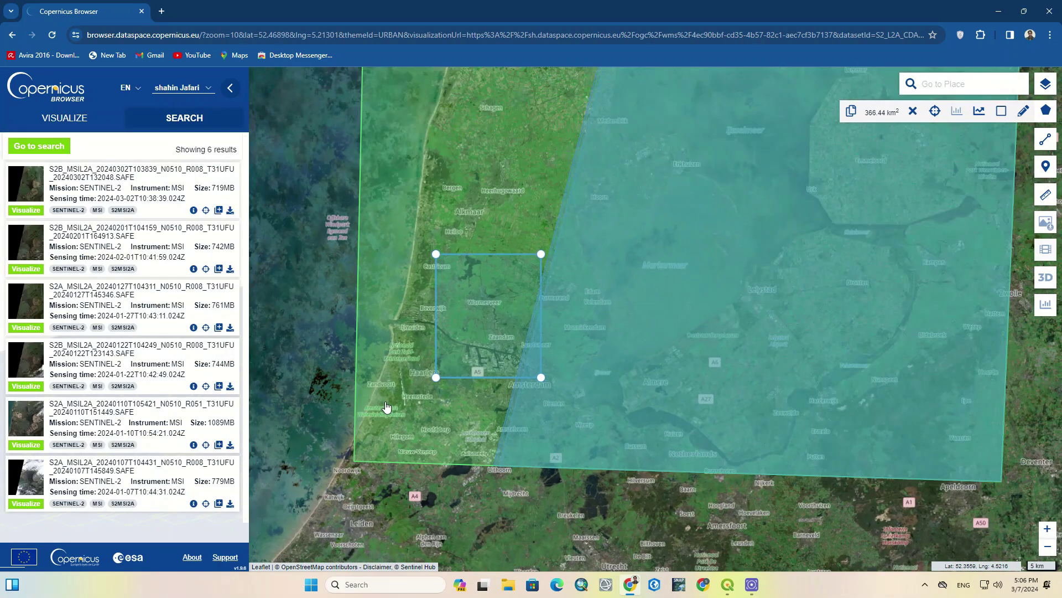
scroll(387, 407, down, 1)
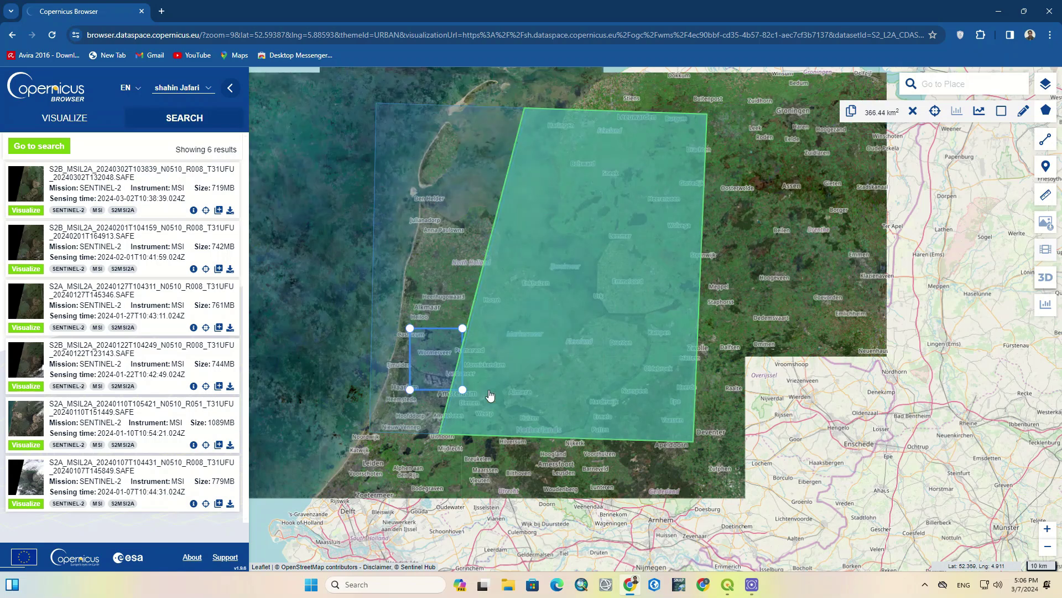
click(408, 276)
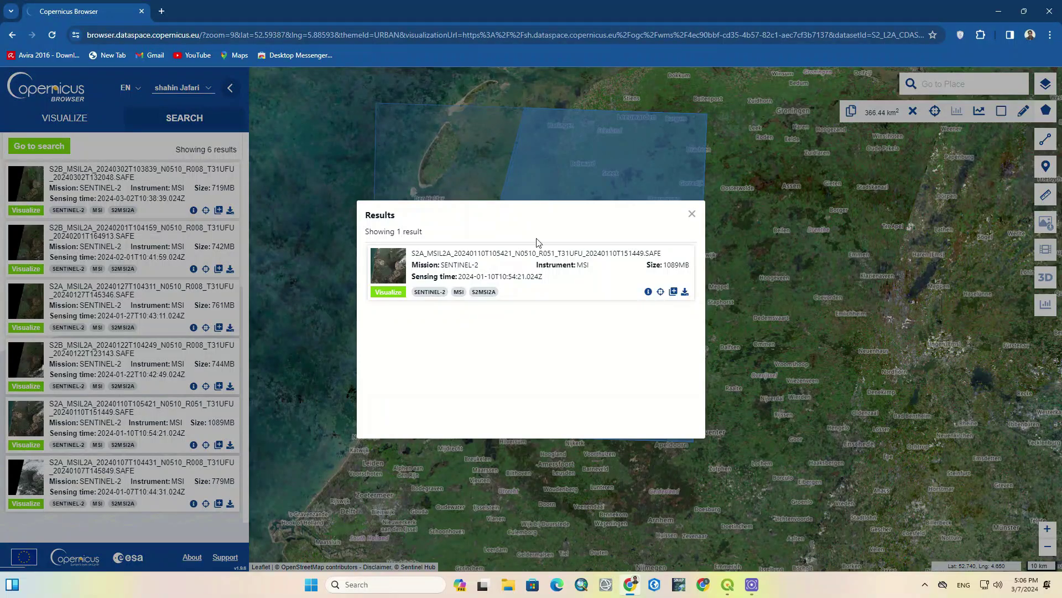
click(691, 214)
click(579, 257)
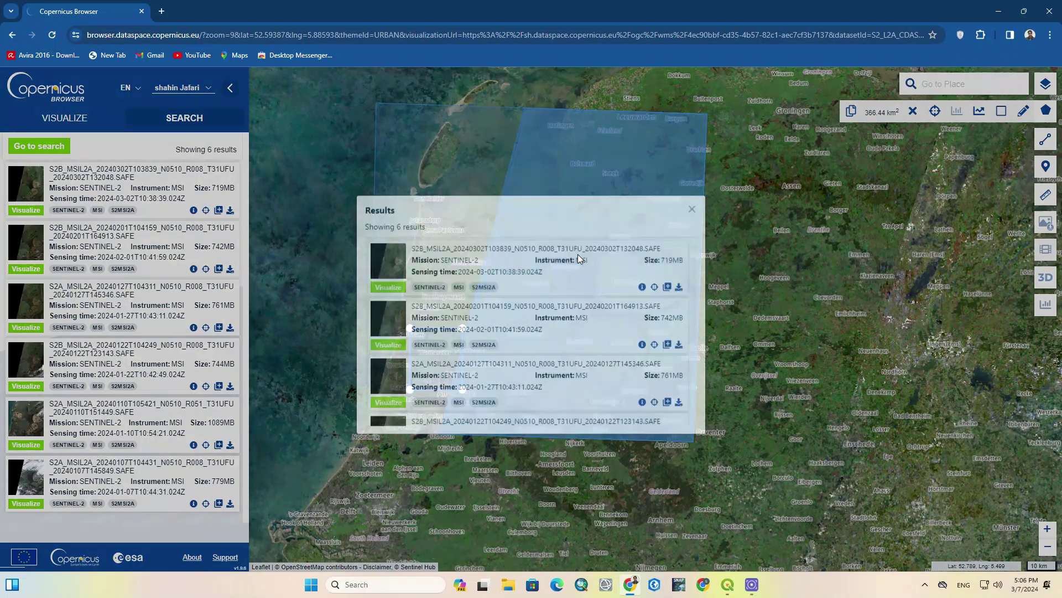
click(692, 215)
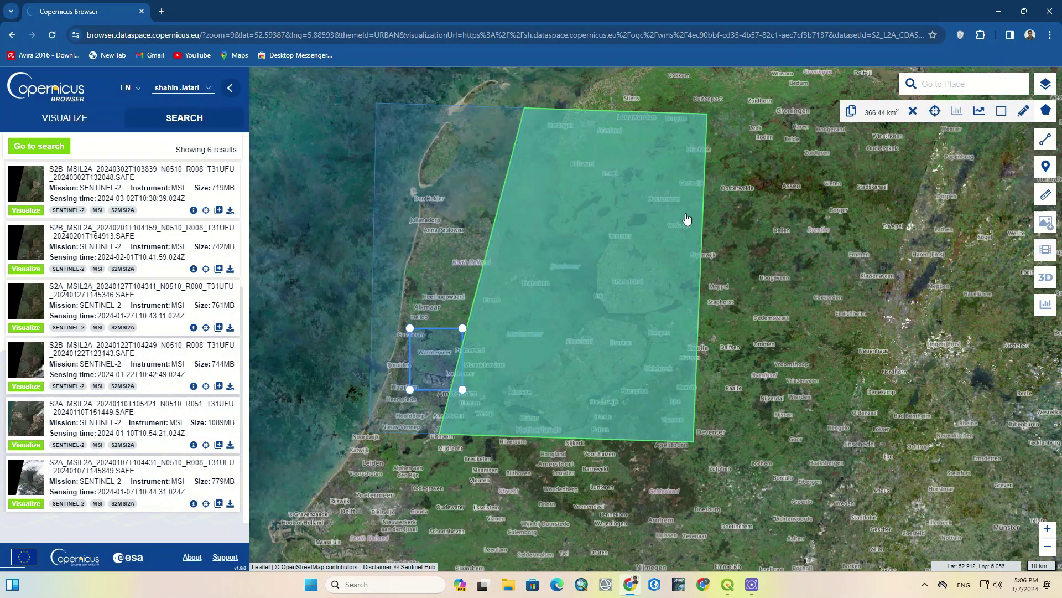
click(432, 177)
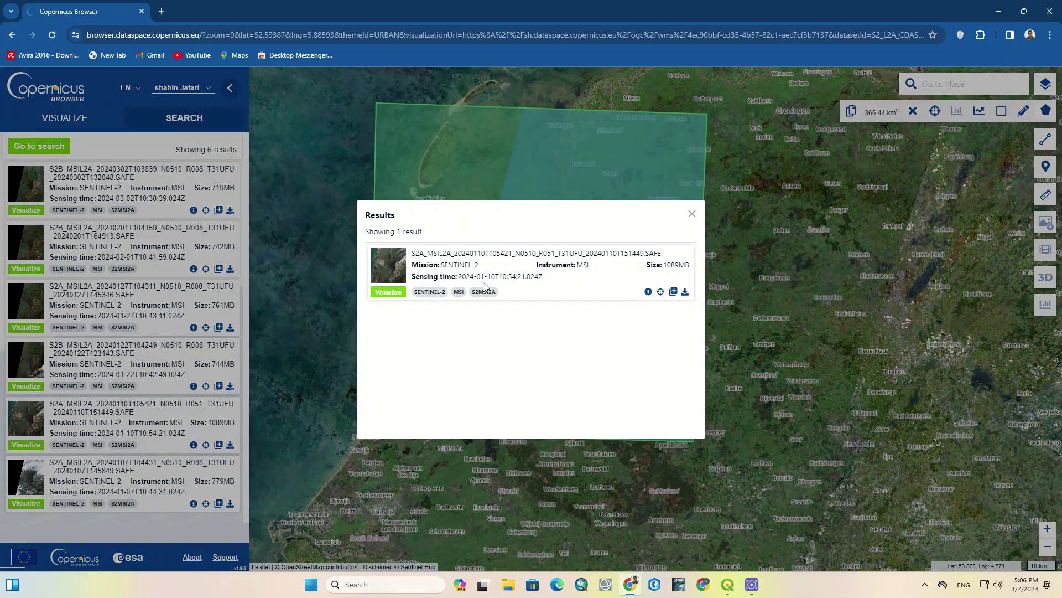
Visualize the 2024-01-10 scene, then reopen its single 1089MB L2A result from the search footprint.
click(389, 292)
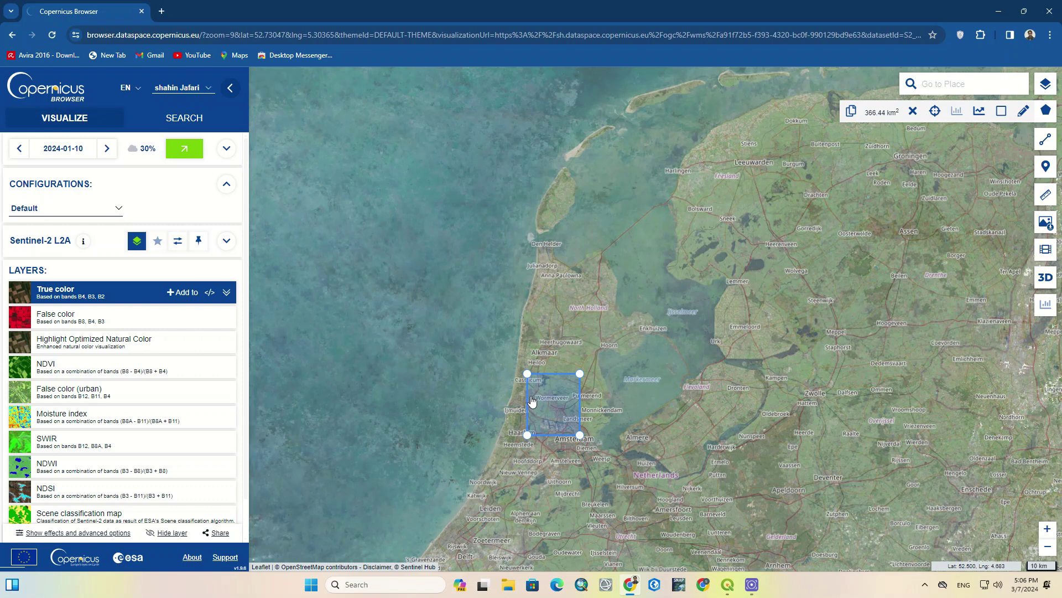
click(205, 118)
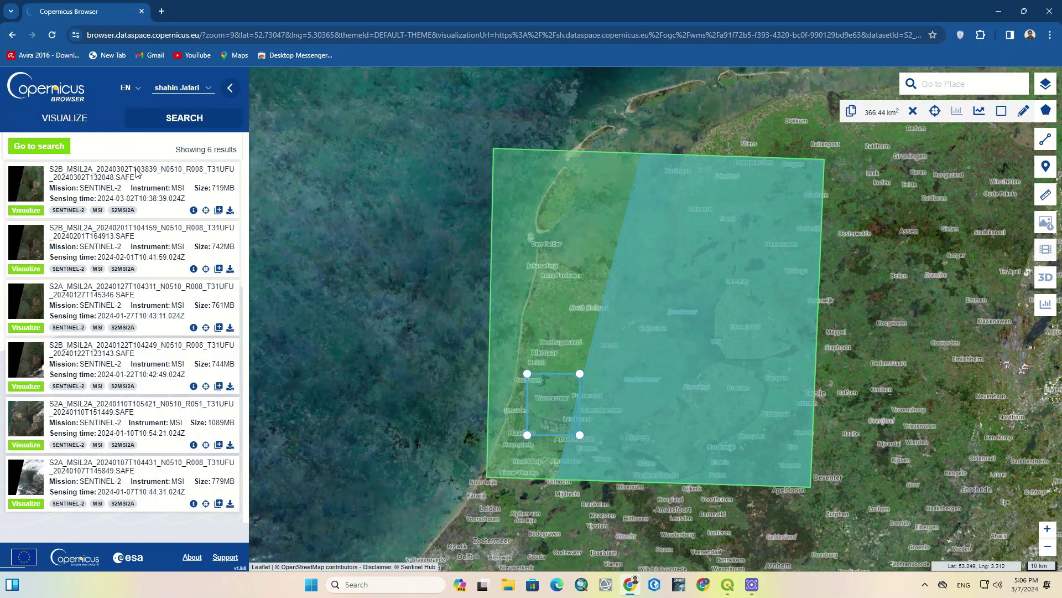
click(530, 313)
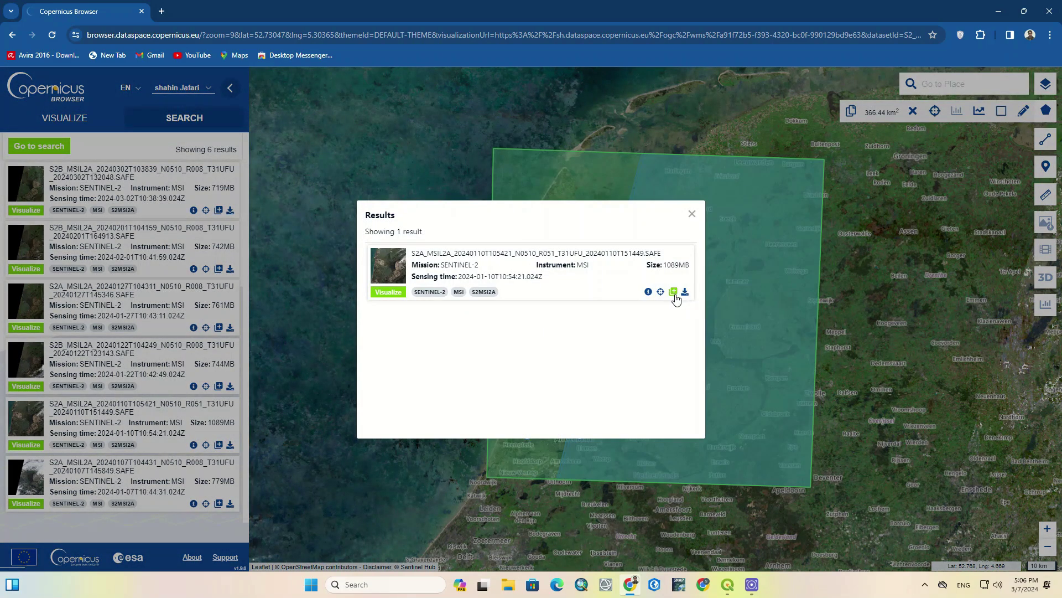
Open the 2024-01-10 product's info and review its name, size and instrument values.
click(649, 292)
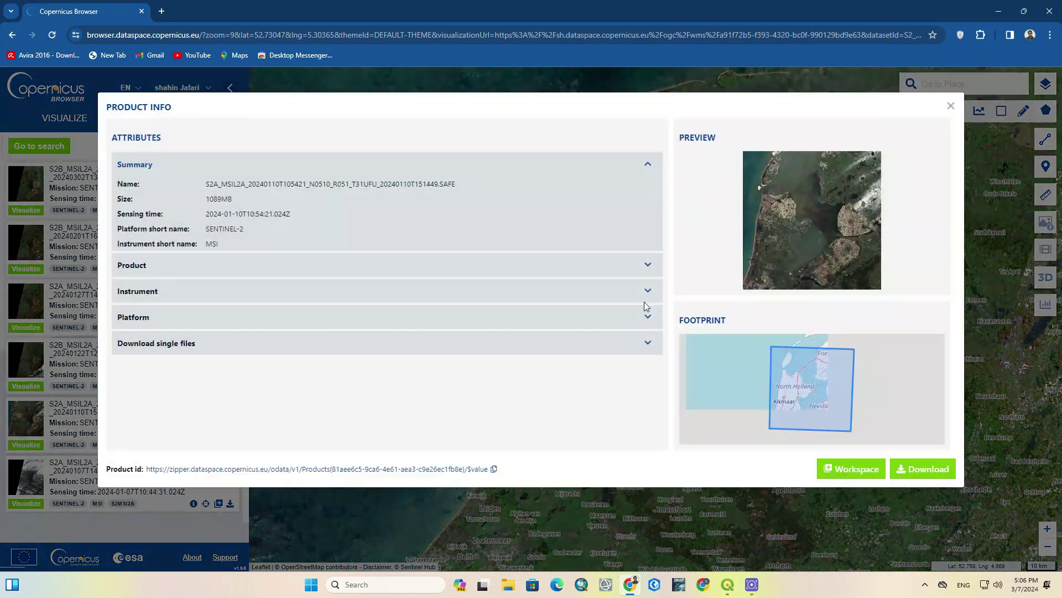
scroll(805, 390, down, 3)
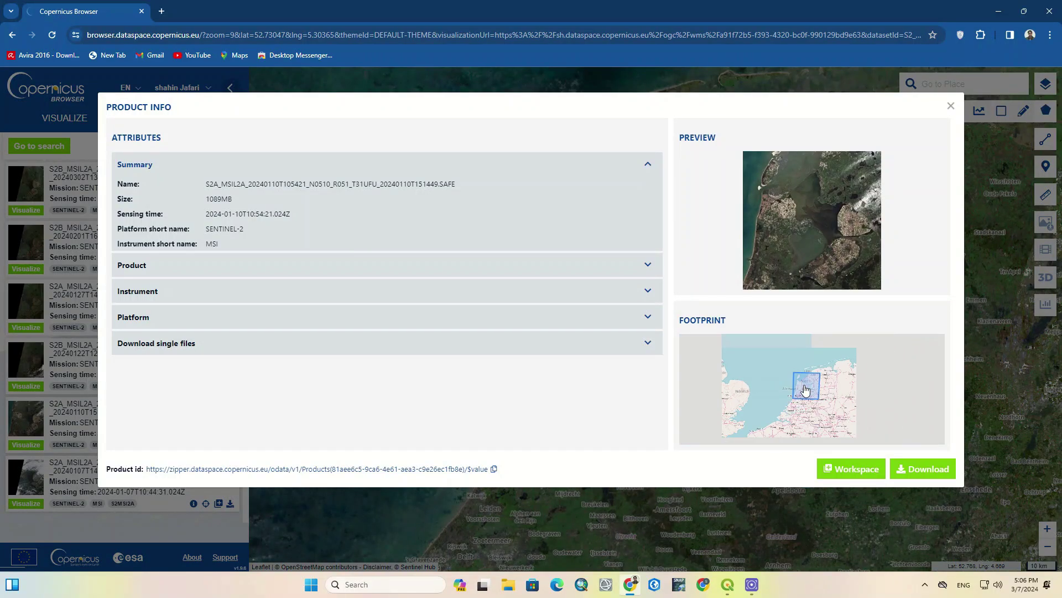
drag(843, 409, 828, 396)
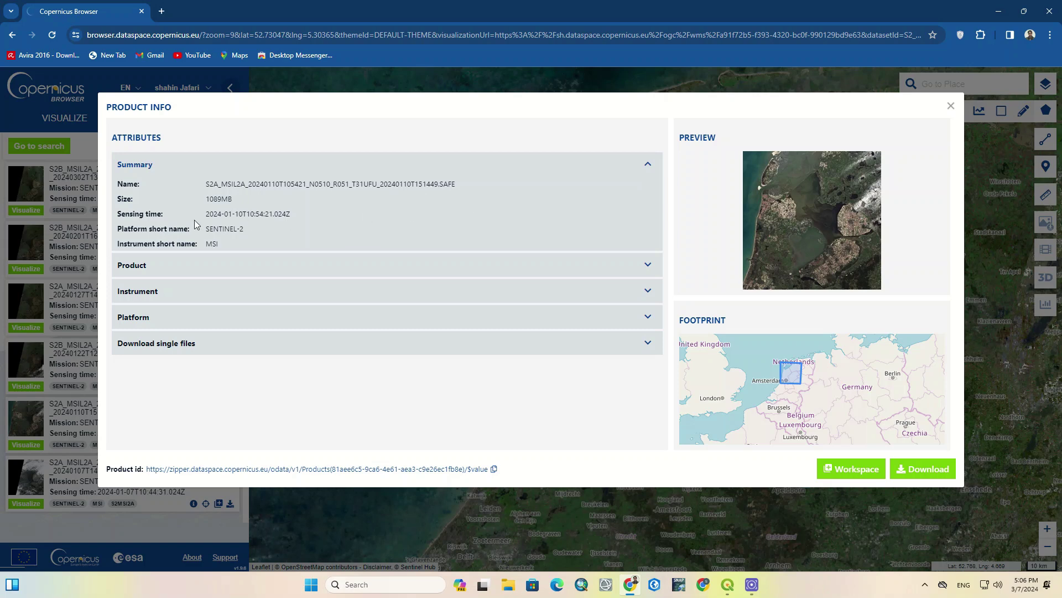
triple_click(230, 187)
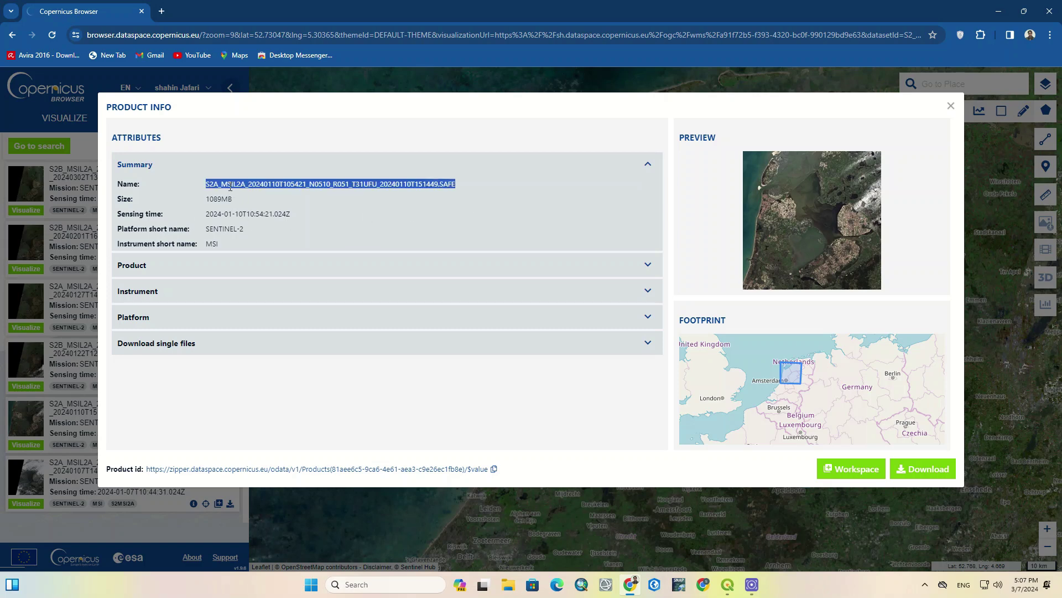
triple_click(224, 199)
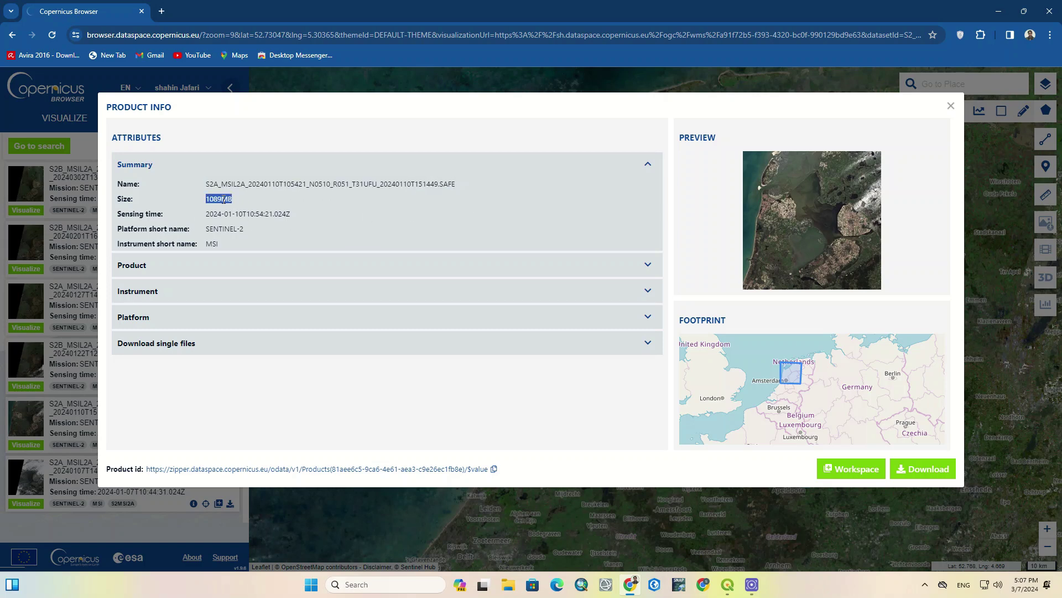
click(280, 213)
triple_click(218, 244)
Expand the Product, Instrument, Platform and Download single files sections to browse the SAFE contents.
click(647, 265)
scroll(568, 282, down, 1)
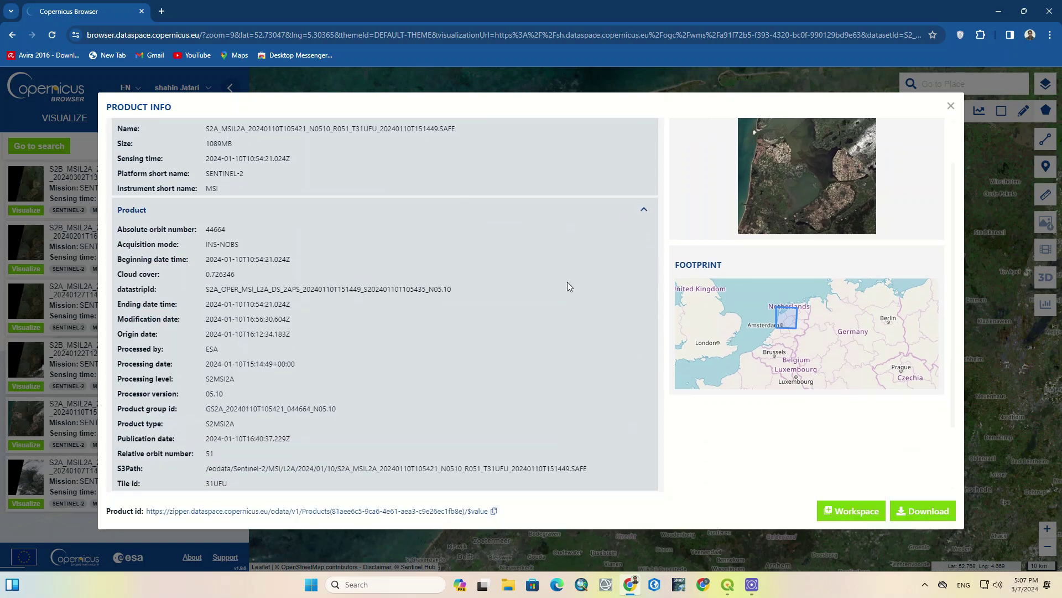
scroll(568, 283, down, 2)
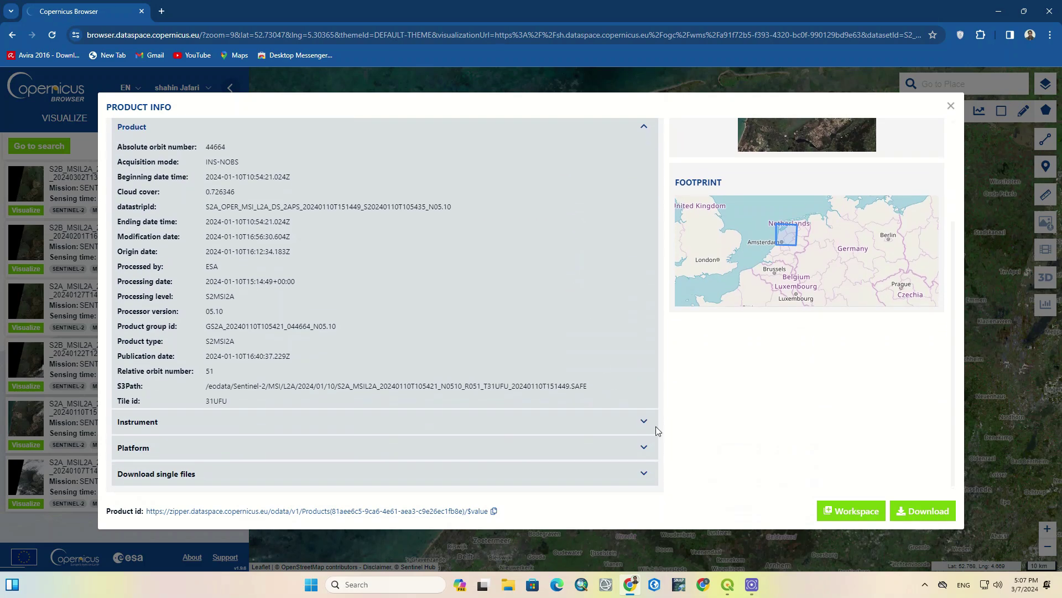
click(637, 415)
scroll(636, 413, down, 1)
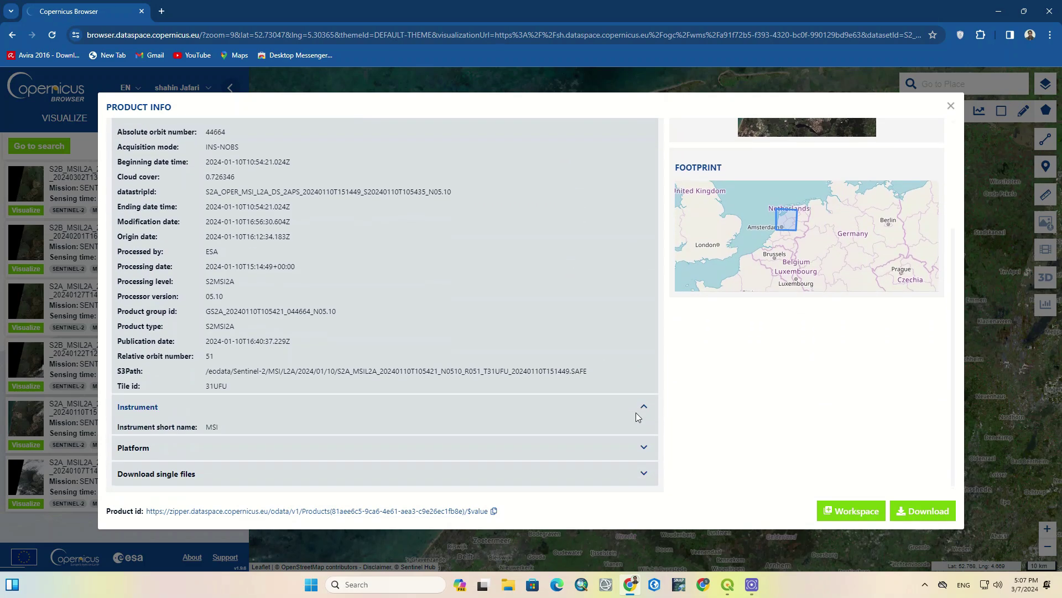
click(642, 447)
scroll(632, 433, down, 1)
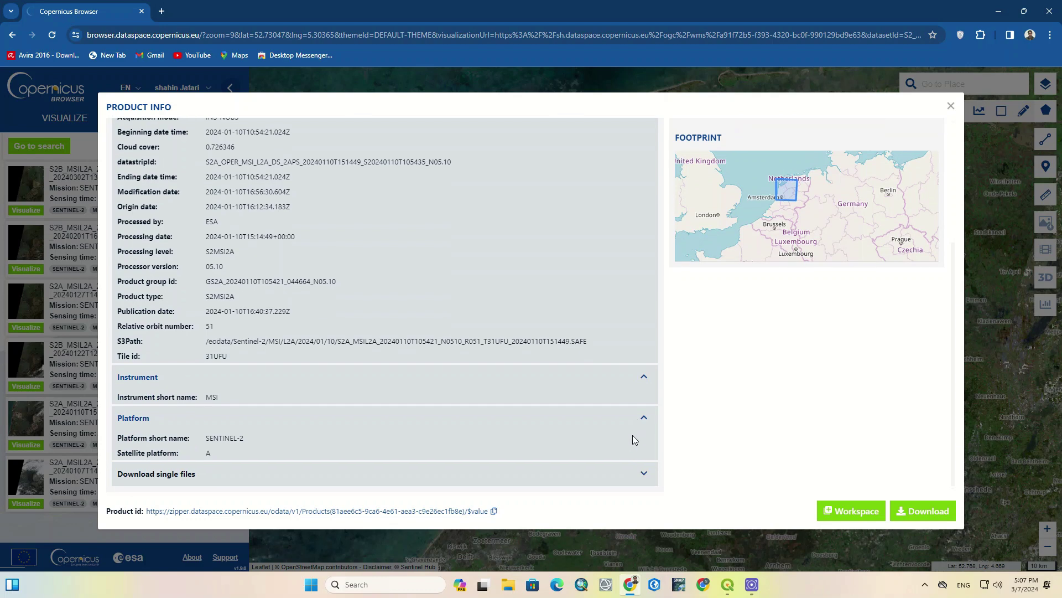
click(641, 474)
scroll(623, 441, down, 2)
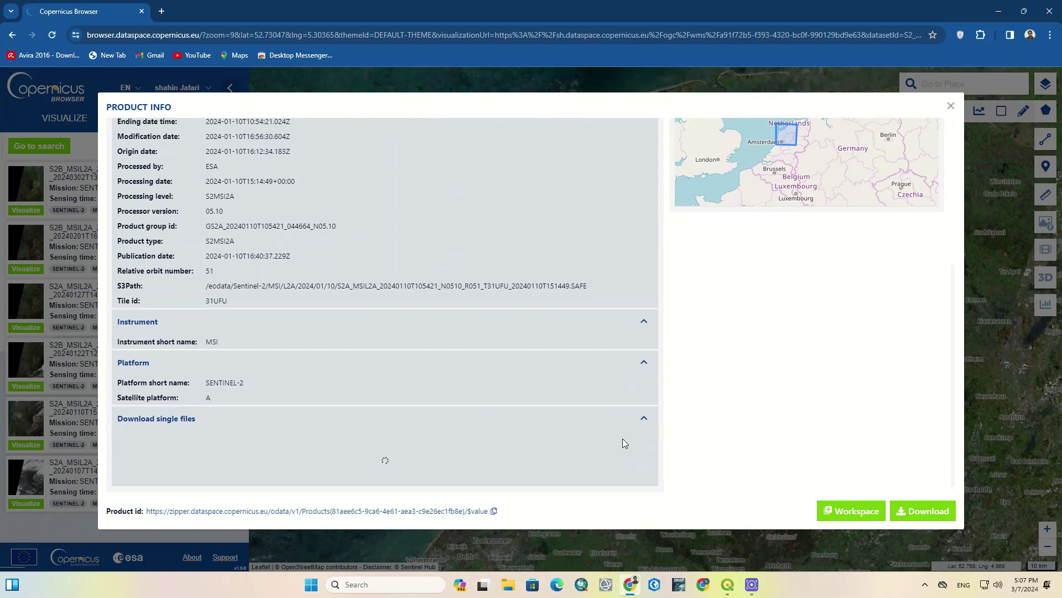
scroll(595, 410, down, 3)
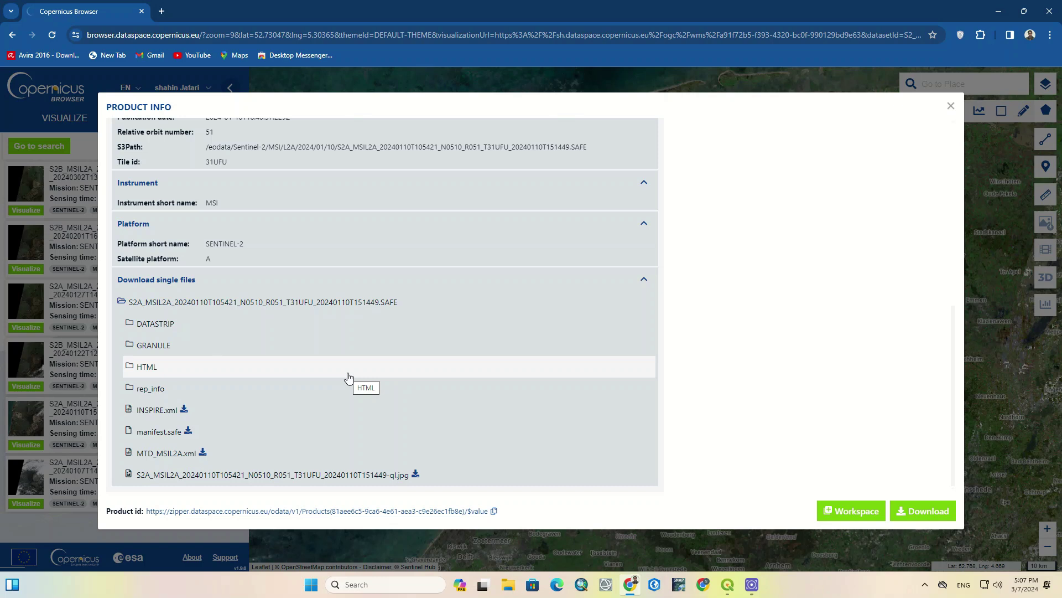
scroll(348, 378, up, 8)
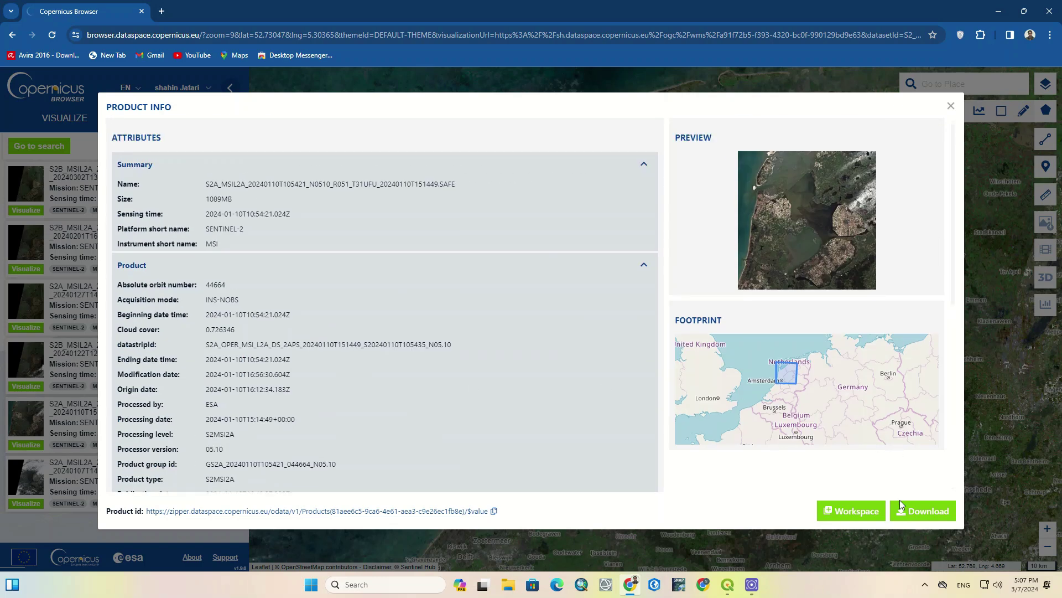
Download the full product and show the S2A_MSIL2A_20240110T105421 SAFE zip in Downloads.
click(921, 512)
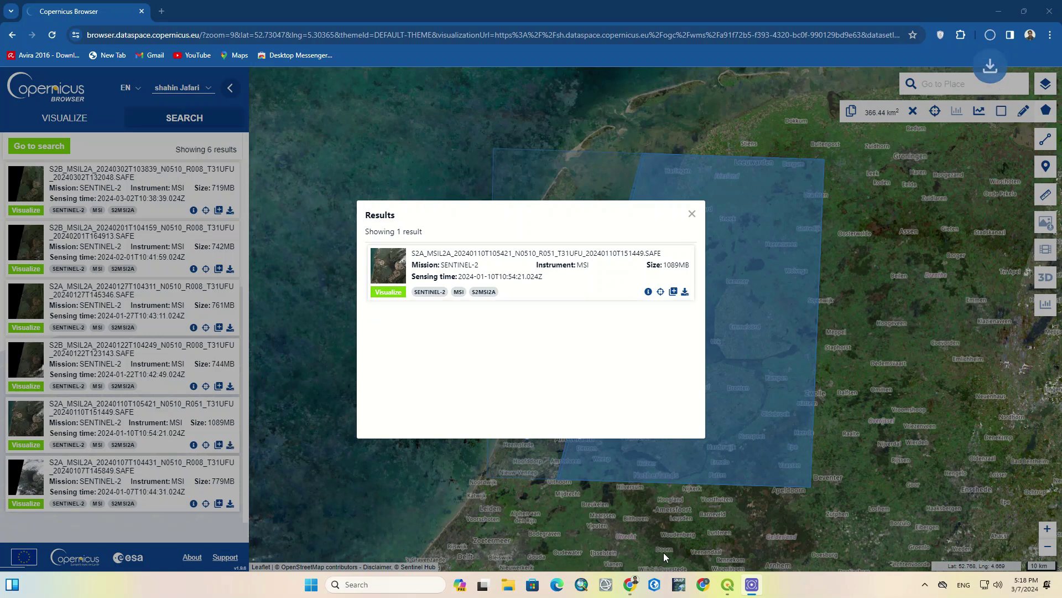
click(692, 215)
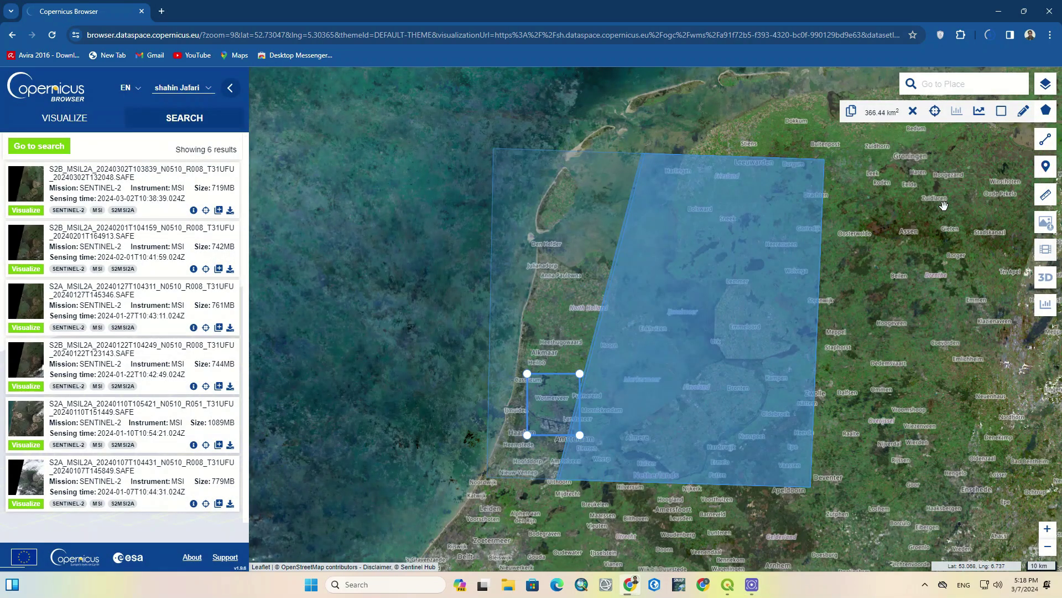
click(990, 35)
click(857, 184)
click(999, 11)
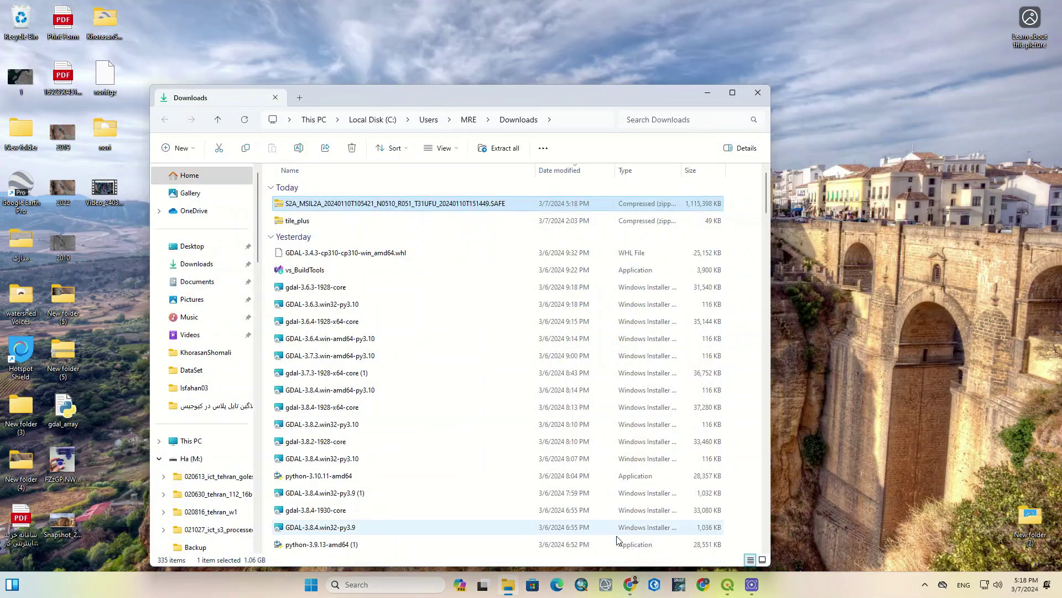
Drag the downloaded 2024-01-10 Sentinel-2 SAFE zip from the Downloads folder onto the QGIS canvas.
click(728, 585)
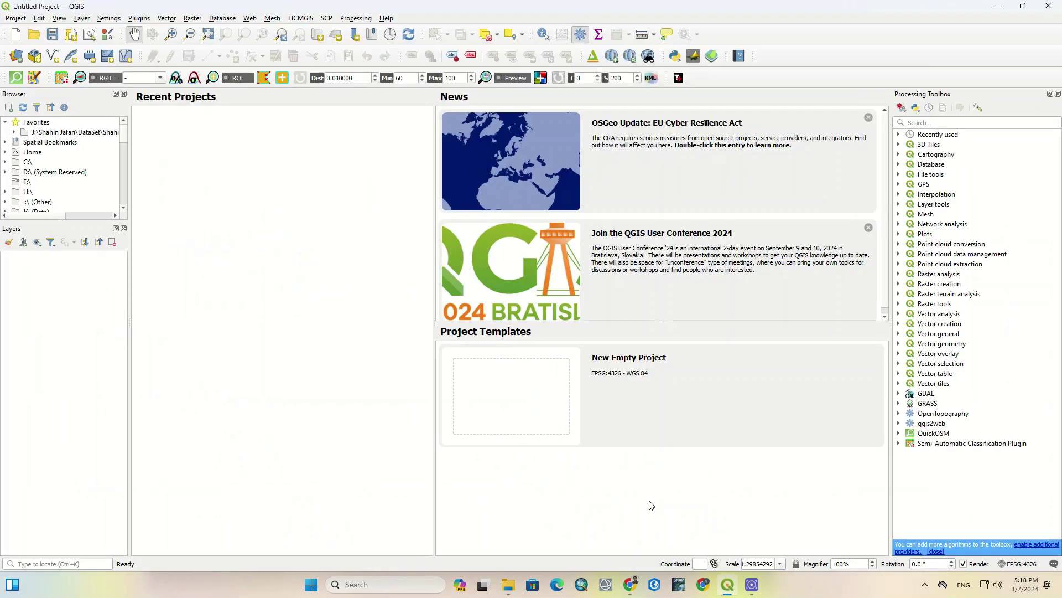
mouse_move(508, 585)
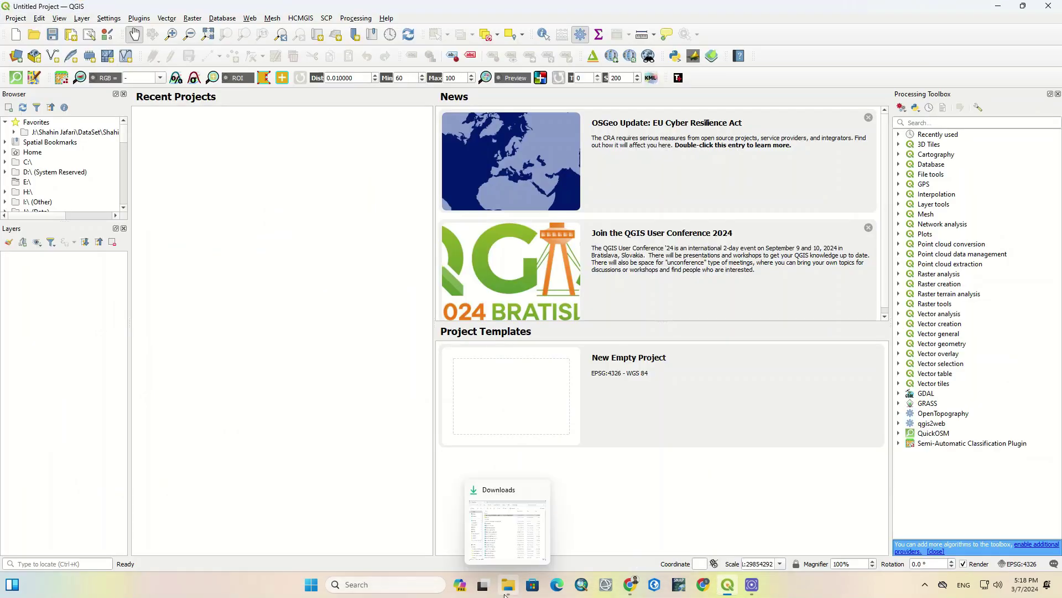
click(515, 543)
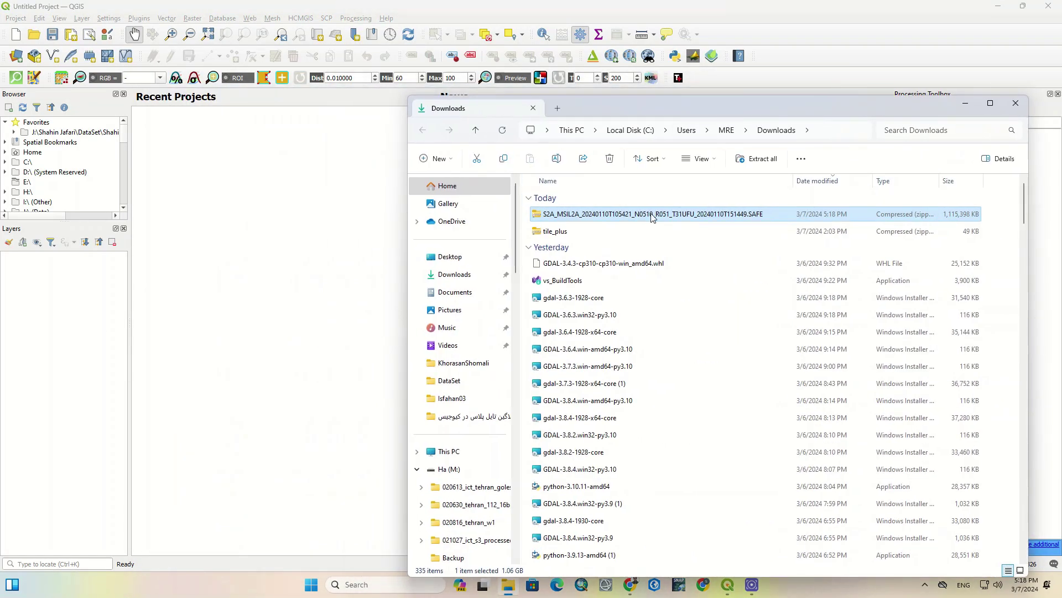
drag(680, 217, 327, 238)
click(966, 103)
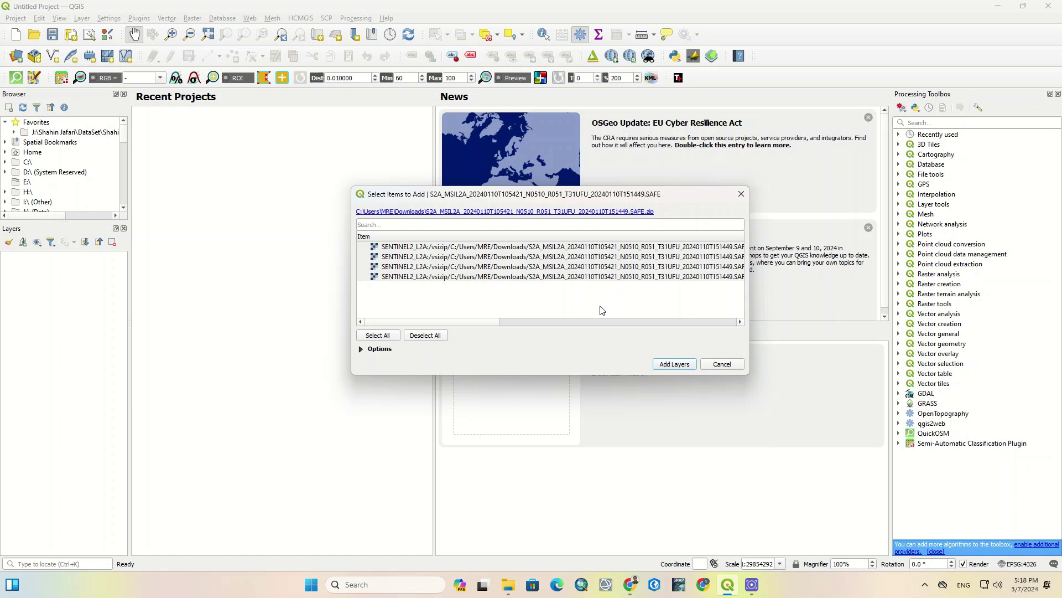
Add only the 10m SENTINEL2_L2A sub-dataset as a B4/B3/B2 true-colour layer.
key(ctrl+a)
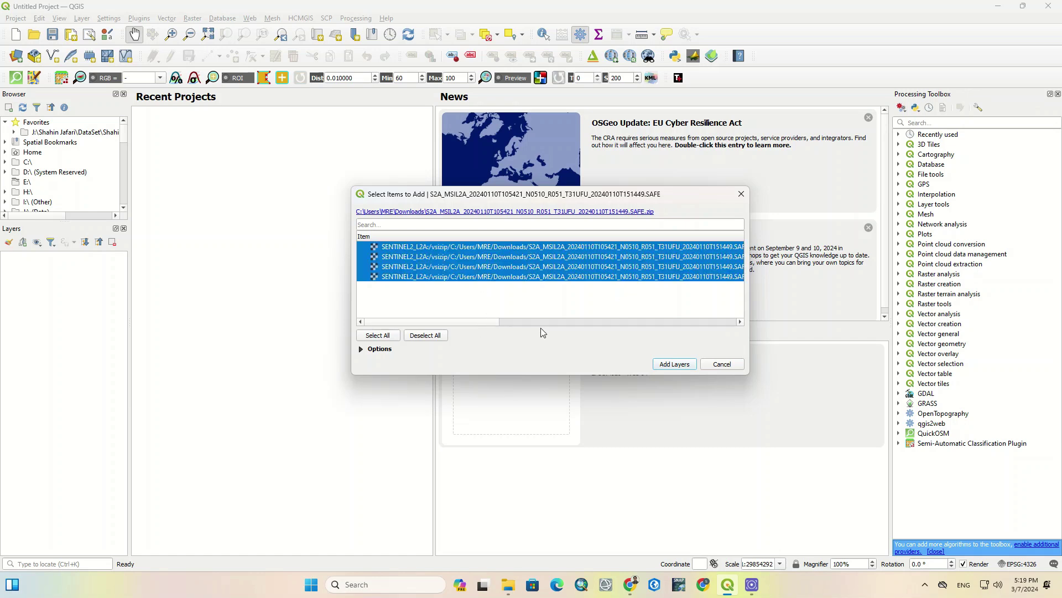
drag(477, 323, 665, 322)
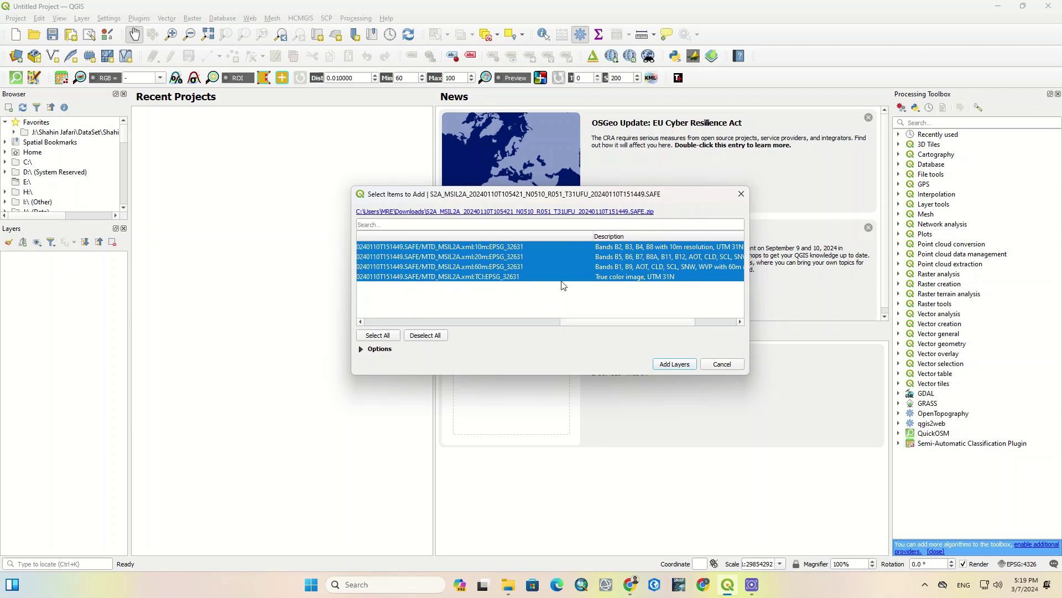
click(496, 249)
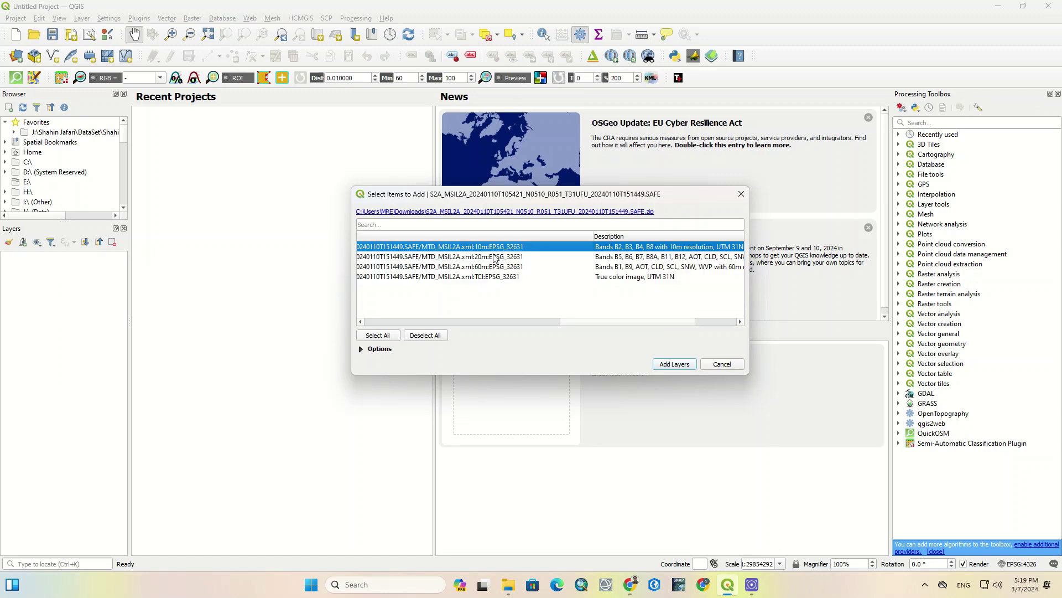
drag(478, 322, 620, 324)
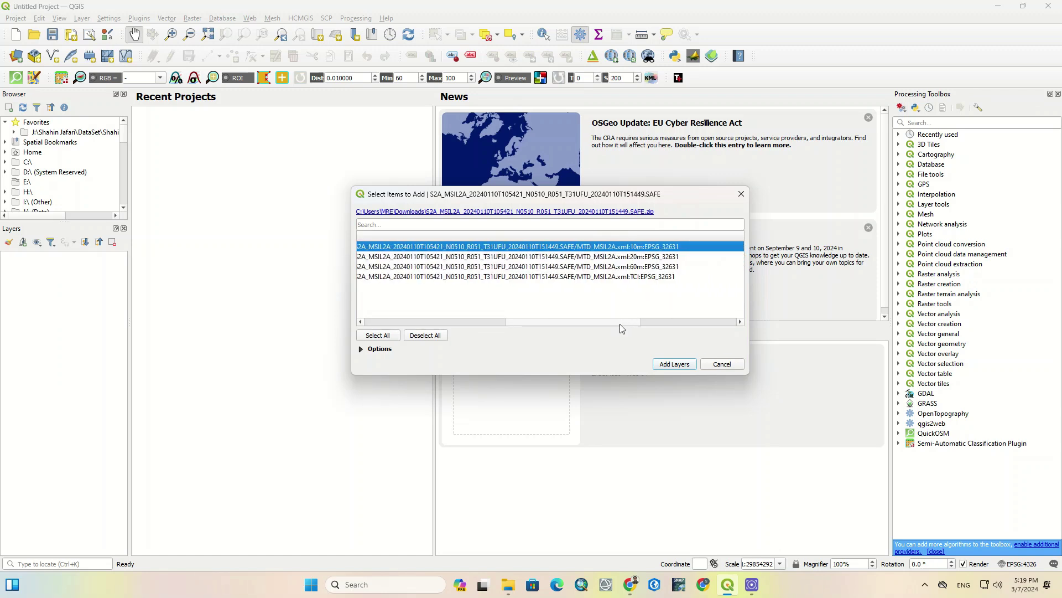
click(637, 258)
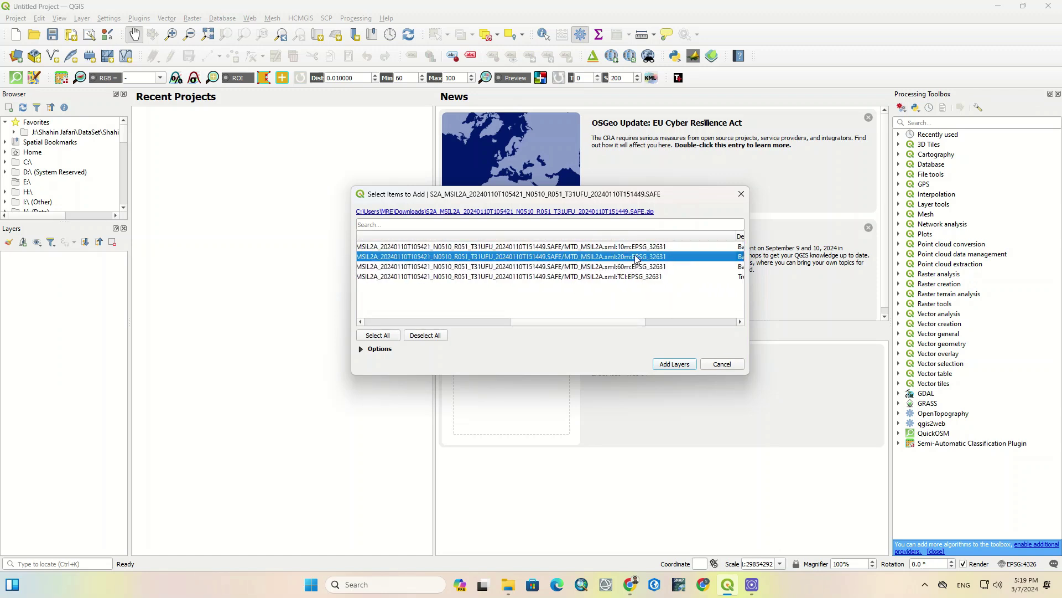
click(634, 249)
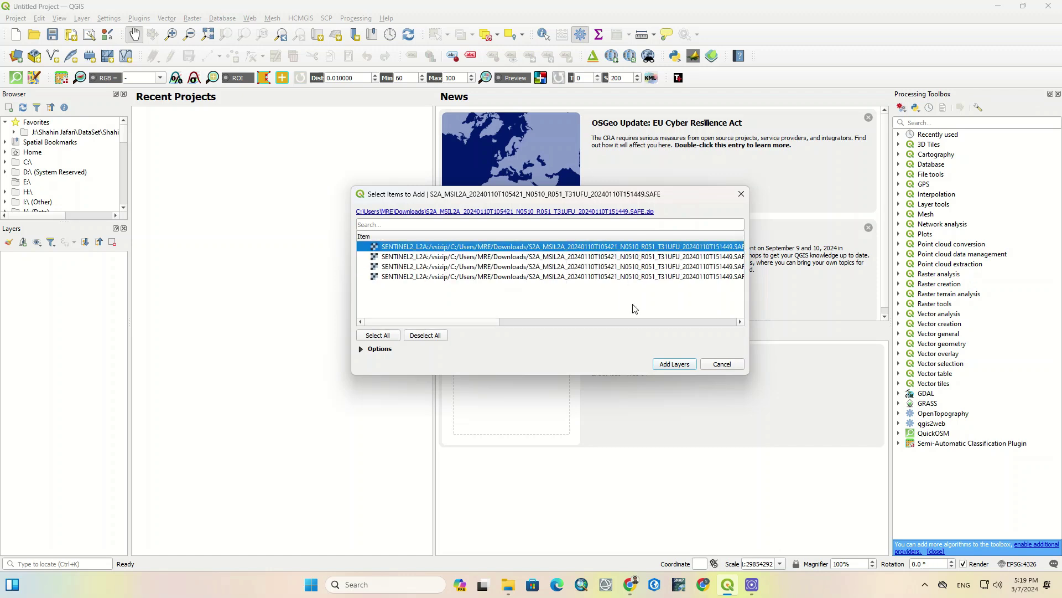
click(675, 364)
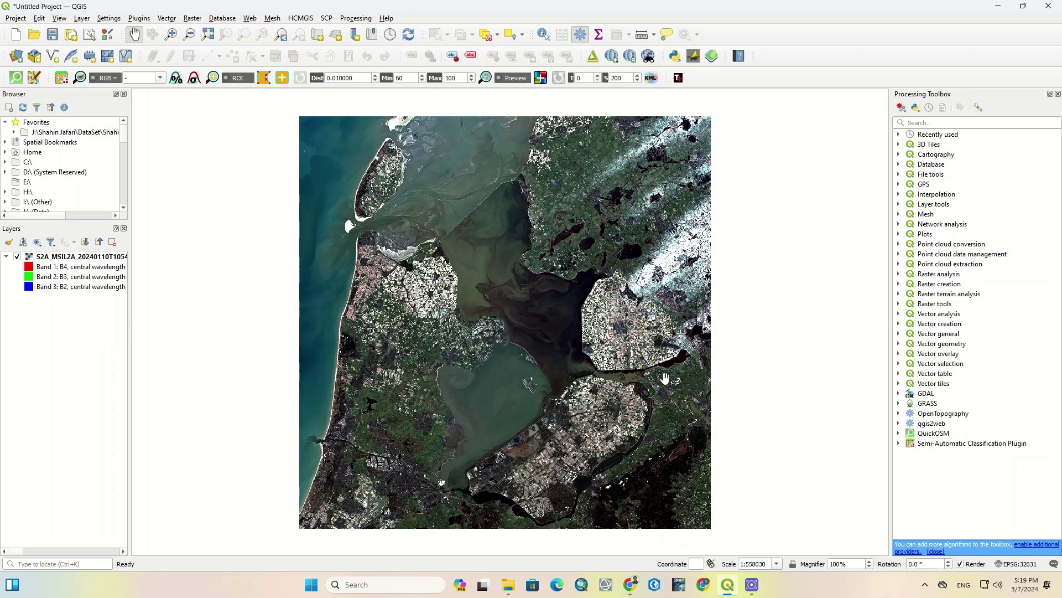
Zoom into the scene and pan across the farmland, the lake, the greenhouses and a town.
scroll(412, 273, up, 2)
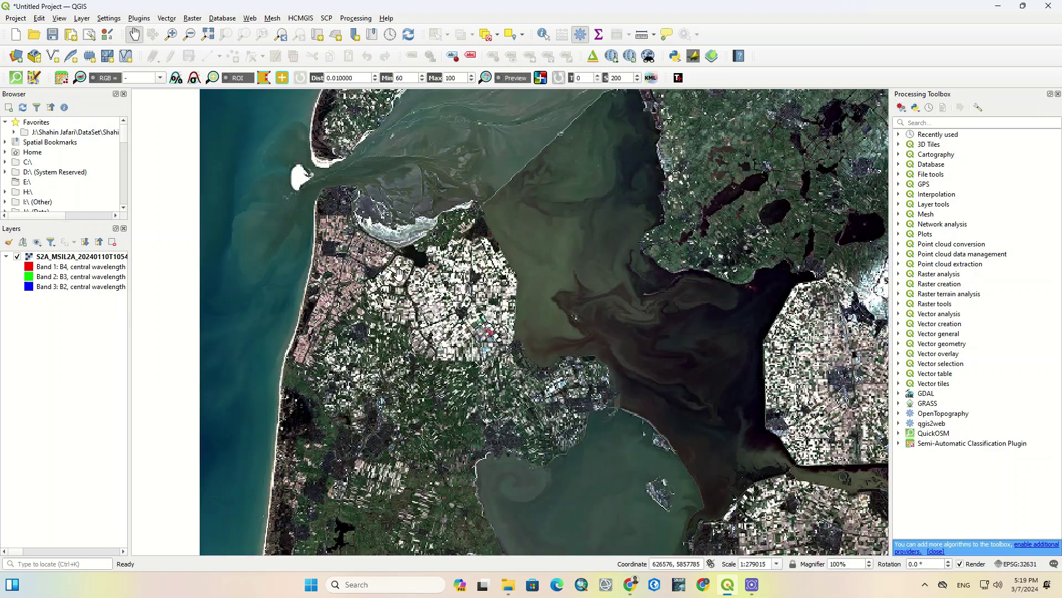
scroll(421, 310, up, 1)
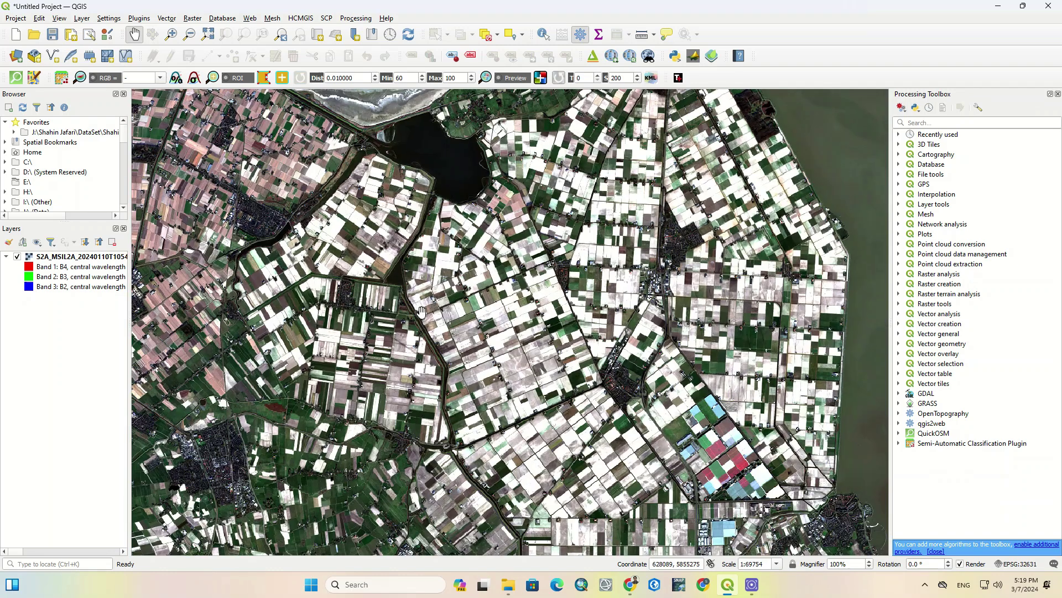
scroll(422, 313, down, 1)
drag(449, 309, 426, 174)
scroll(504, 386, up, 1)
scroll(504, 386, up, 1)
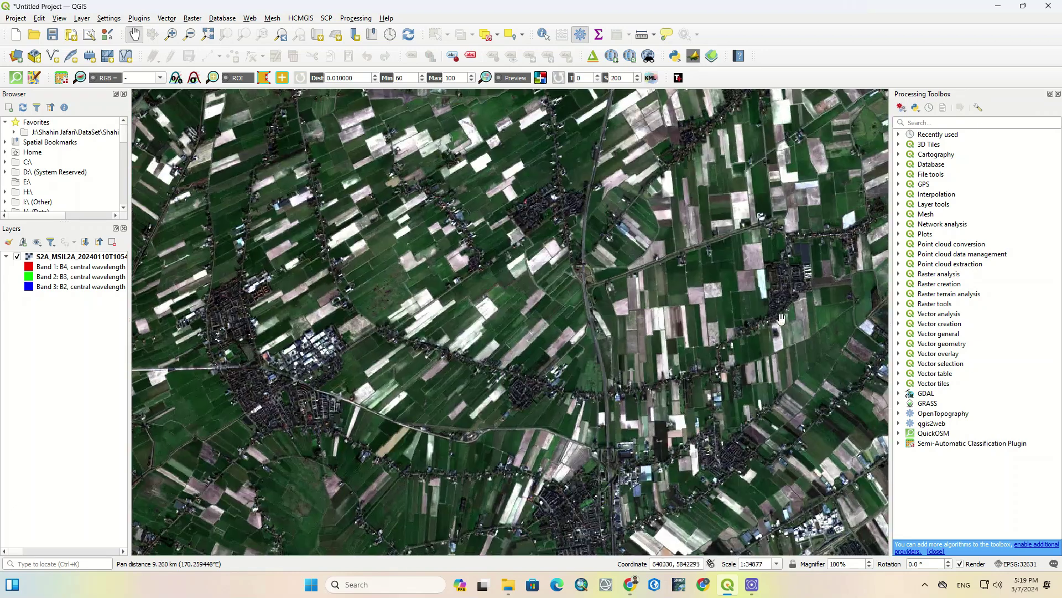
drag(743, 333, 299, 395)
drag(653, 309, 567, 489)
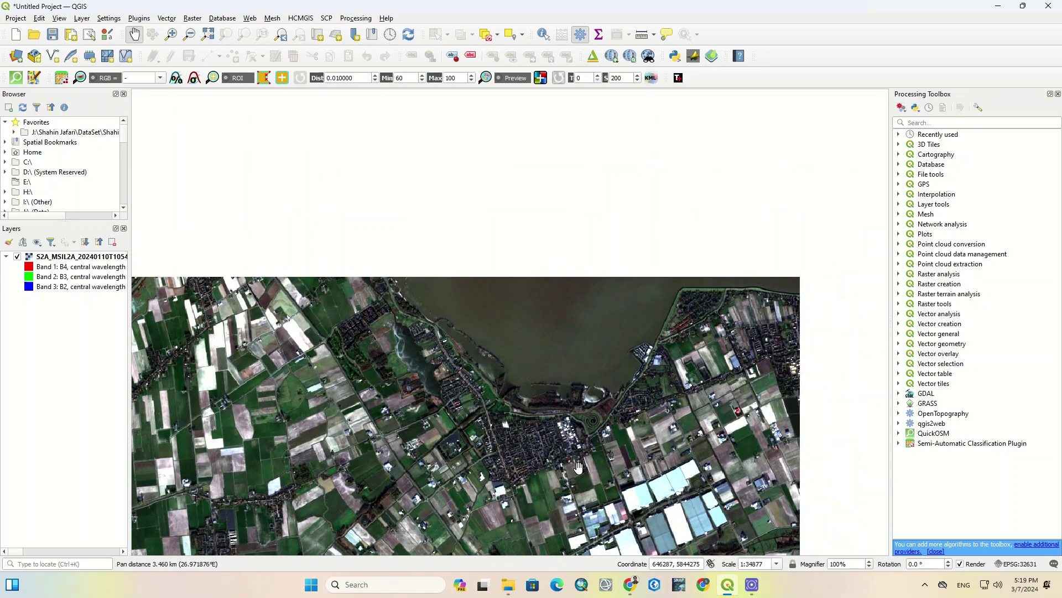
Pan along the Markermeer shoreline toward Flevoland, then return to Copernicus Browser.
scroll(555, 429, up, 1)
scroll(495, 376, down, 3)
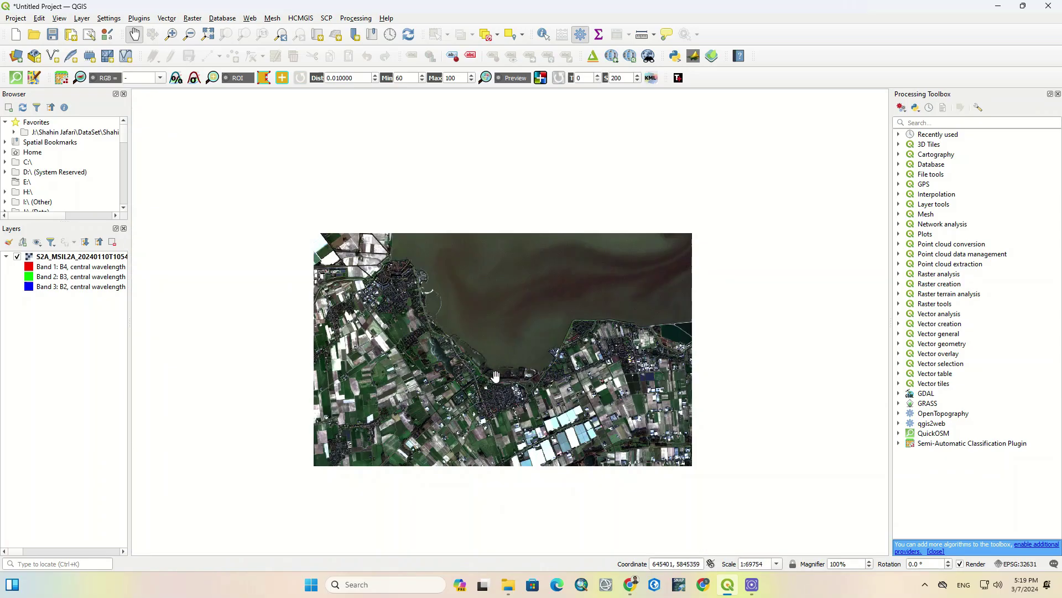
scroll(495, 376, down, 1)
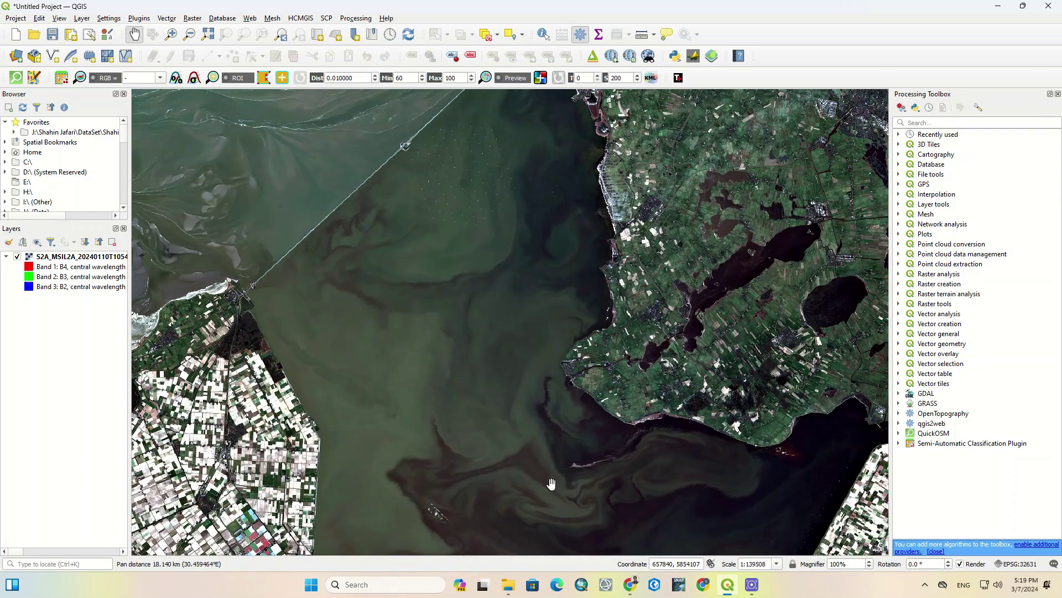
drag(587, 286, 552, 432)
drag(644, 442, 598, 350)
drag(583, 430, 674, 254)
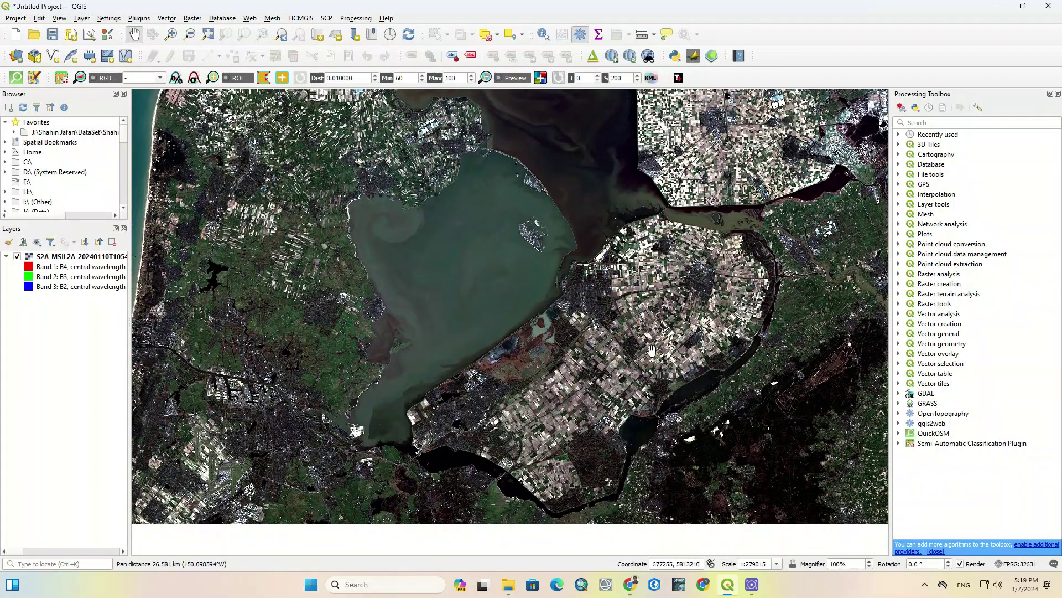
scroll(650, 362, up, 1)
scroll(650, 362, up, 1)
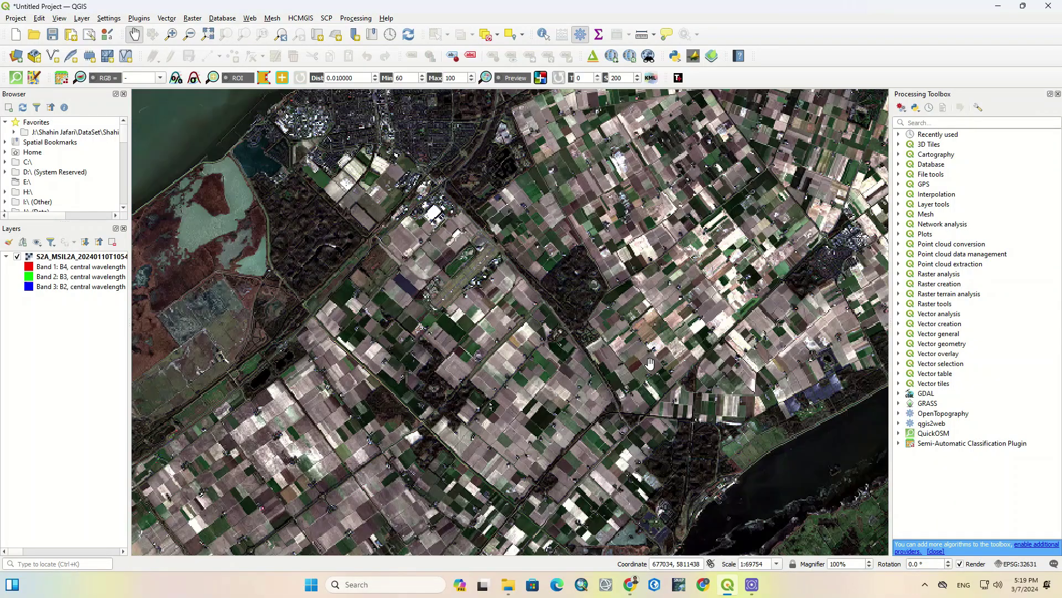
drag(402, 167, 725, 447)
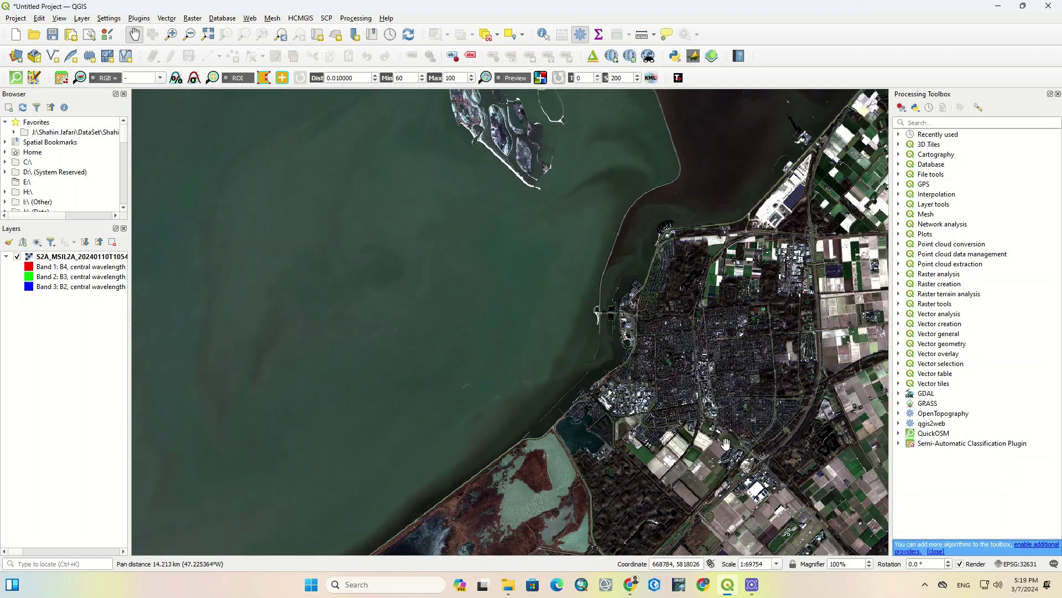
drag(726, 350, 647, 263)
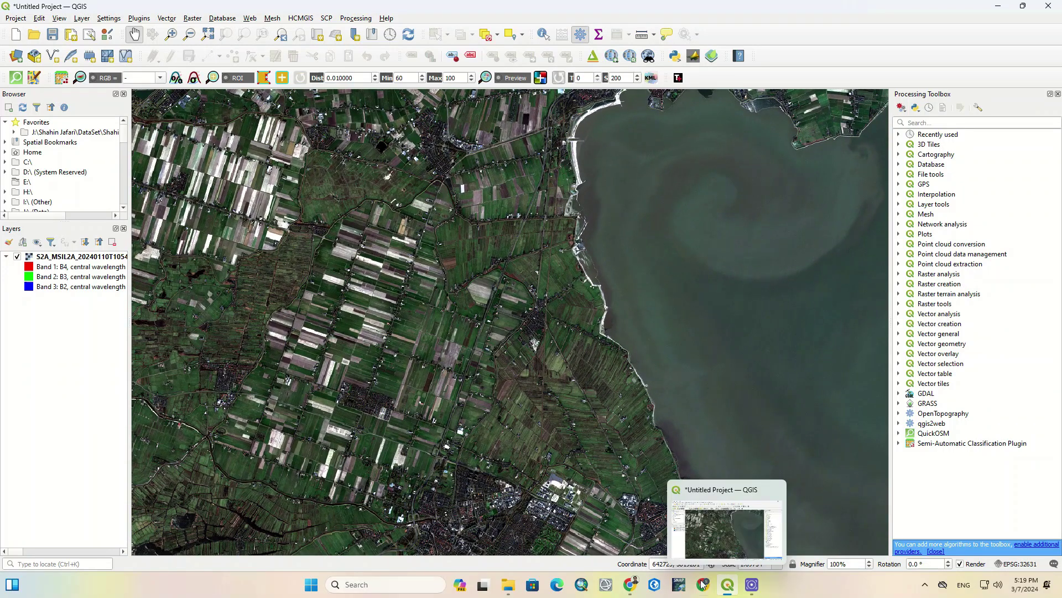
click(629, 583)
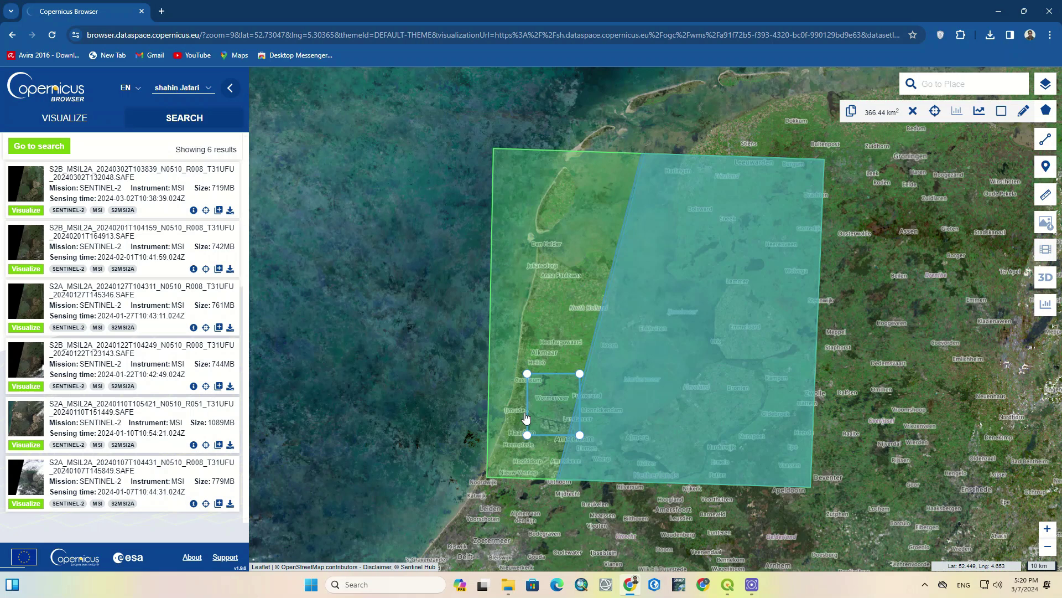
Search Sentinel-2 L1C only, with L2A unticked, then open details of the 787MB 2024-01-10 L1C product.
scroll(526, 417, down, 2)
click(38, 145)
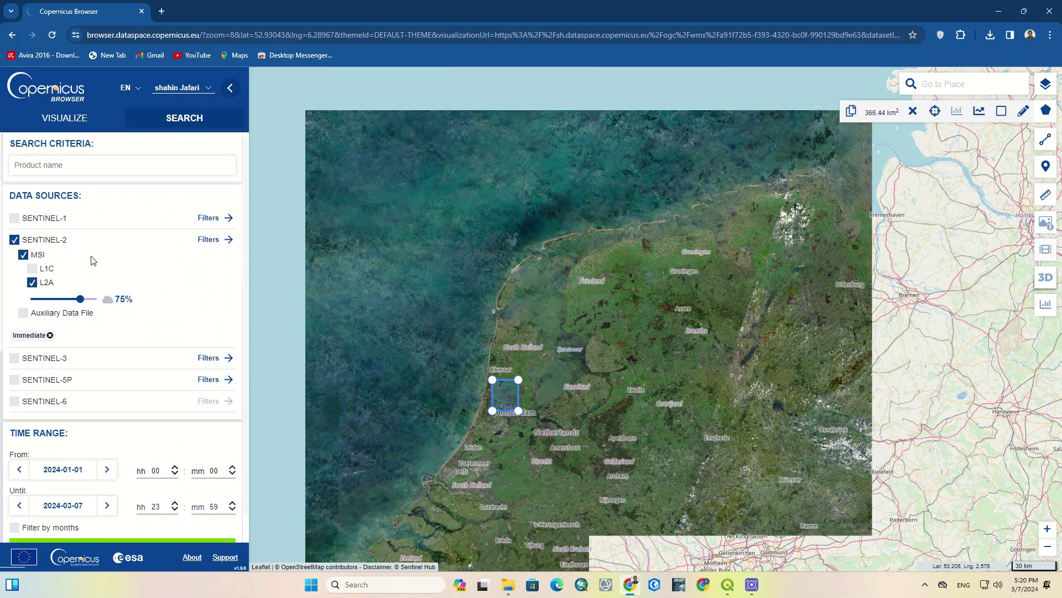
click(33, 269)
click(36, 283)
scroll(161, 349, down, 1)
click(124, 526)
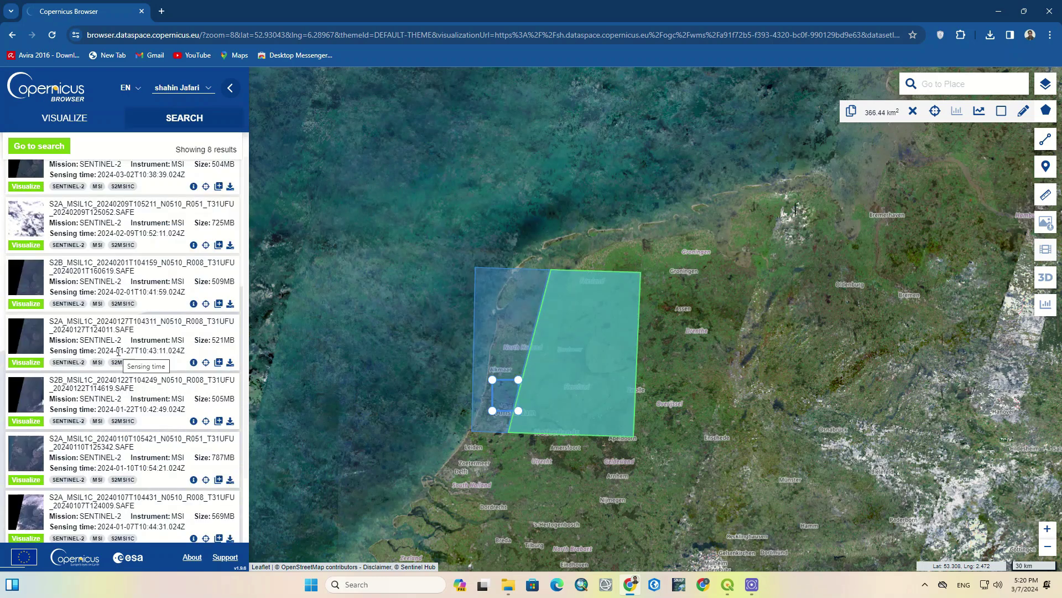
click(460, 433)
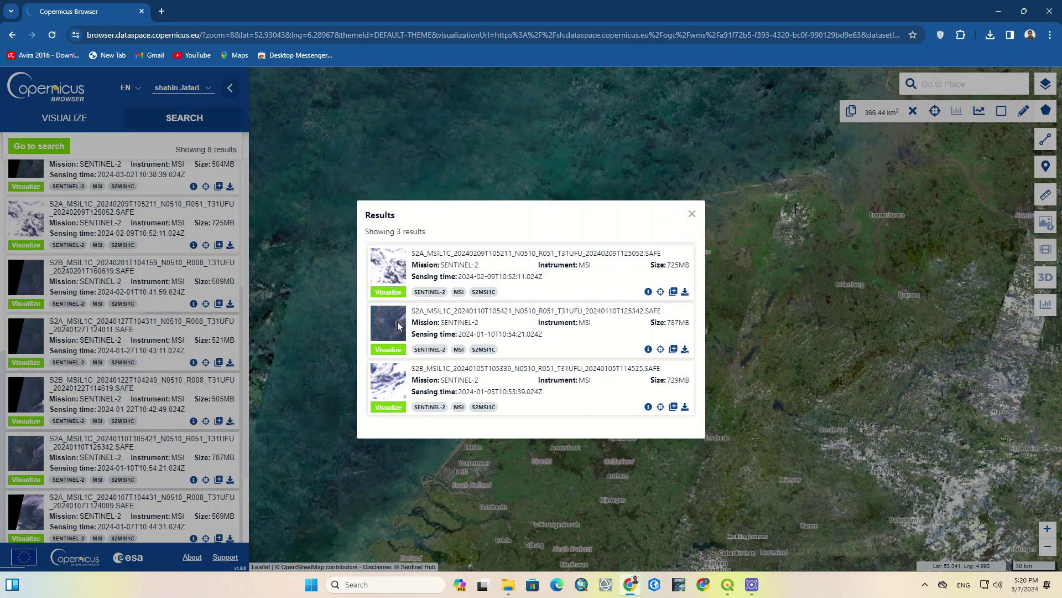
click(649, 350)
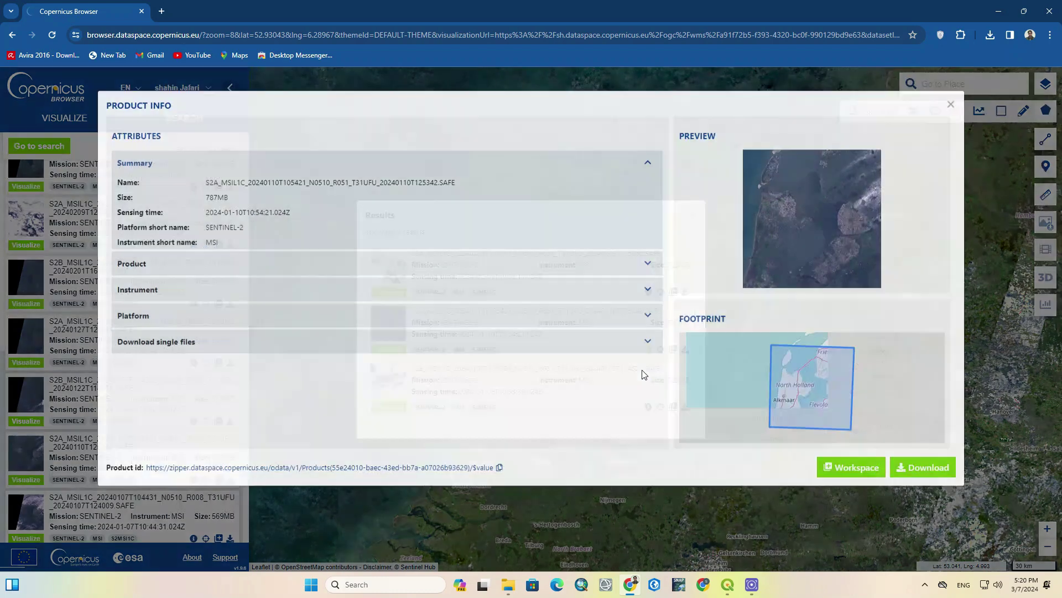